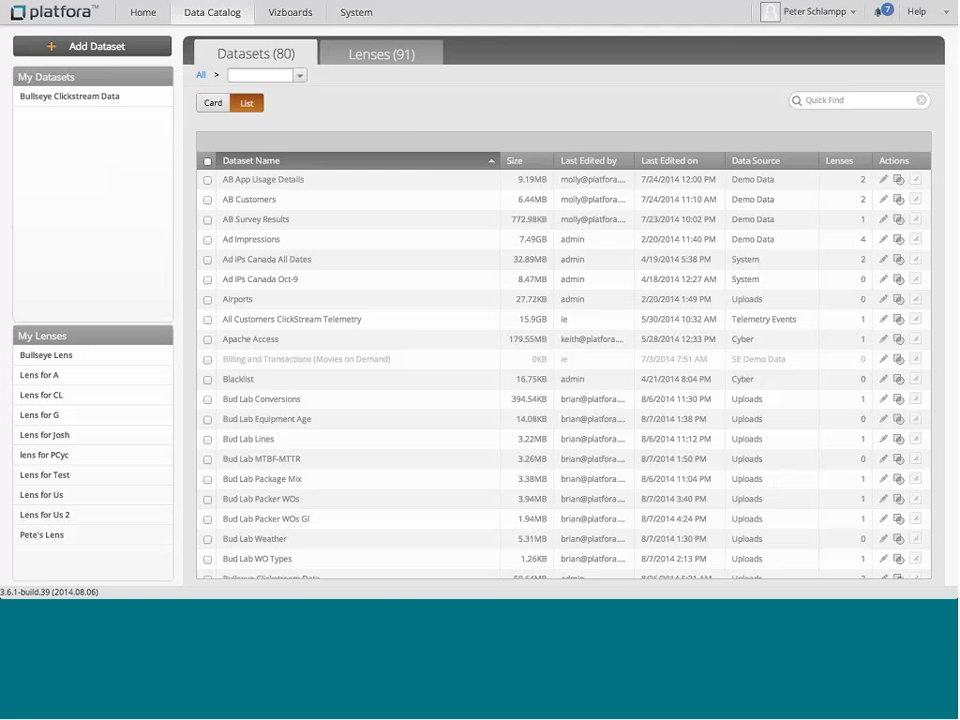
Step: Switch the dataset catalog to card view
click(211, 104)
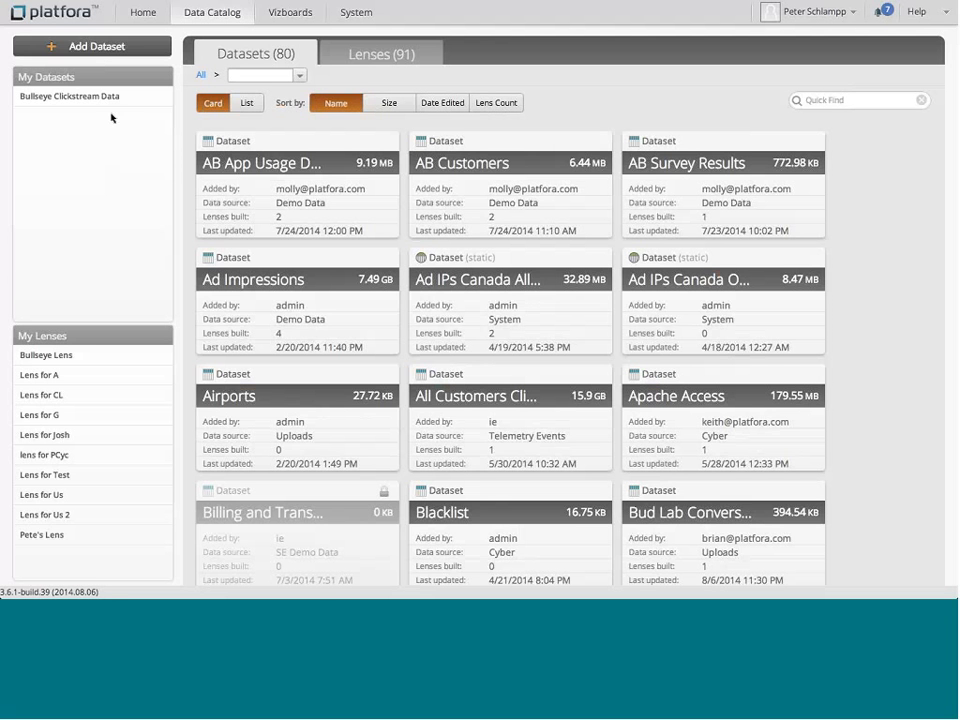
Step: Open the Add Dataset wizard and browse the Hadoop Demo Source and Uploads source file lists
click(95, 52)
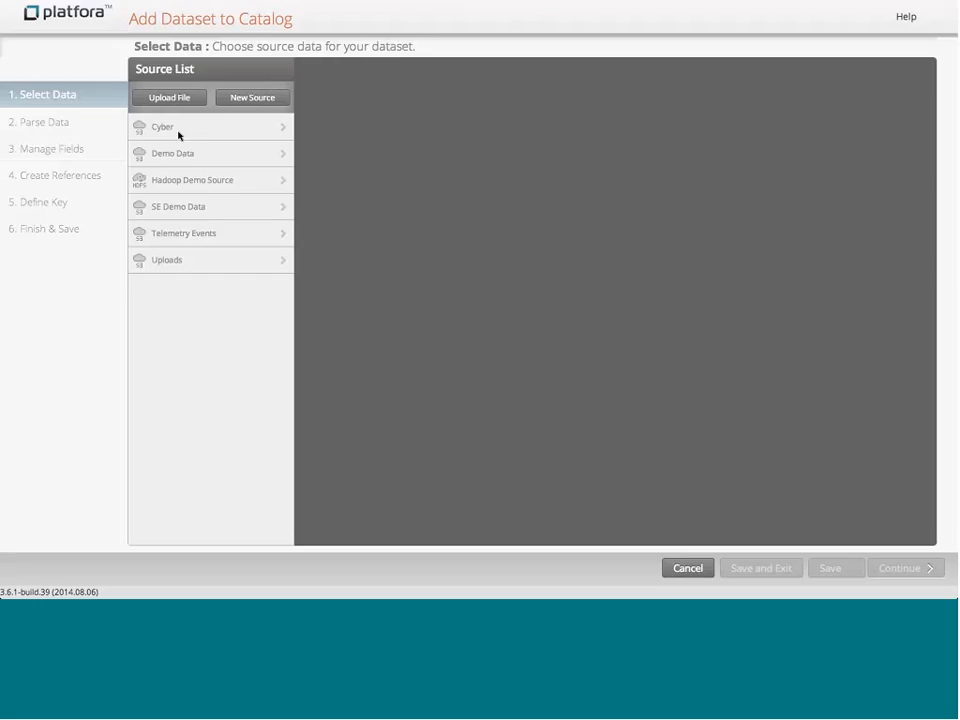
click(174, 184)
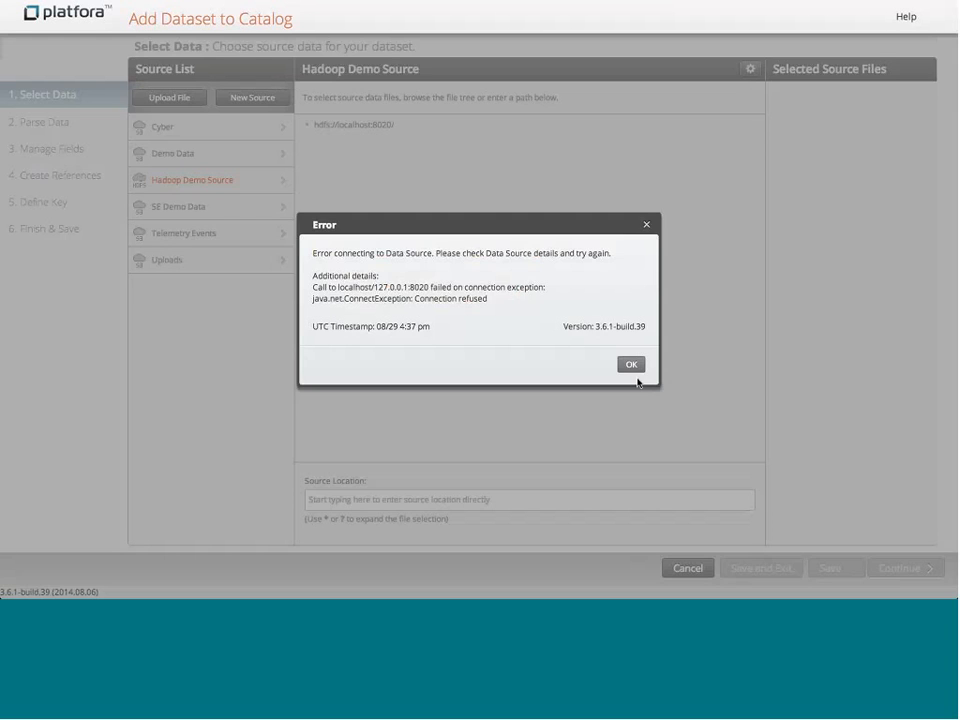
click(631, 366)
click(214, 260)
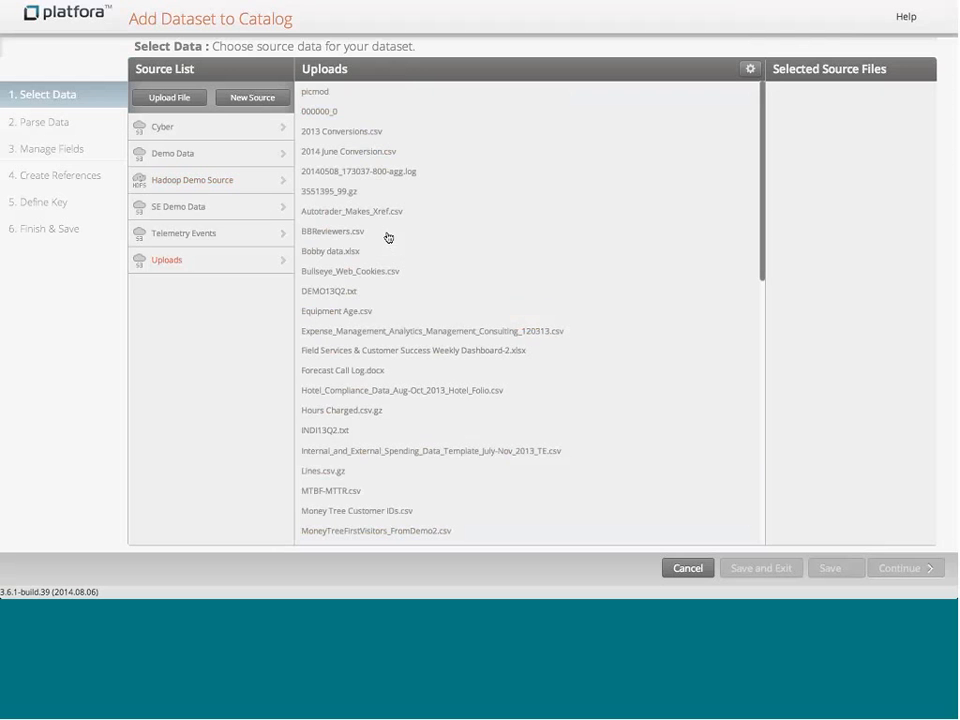
scroll(389, 243, down, 2)
scroll(389, 237, down, 10)
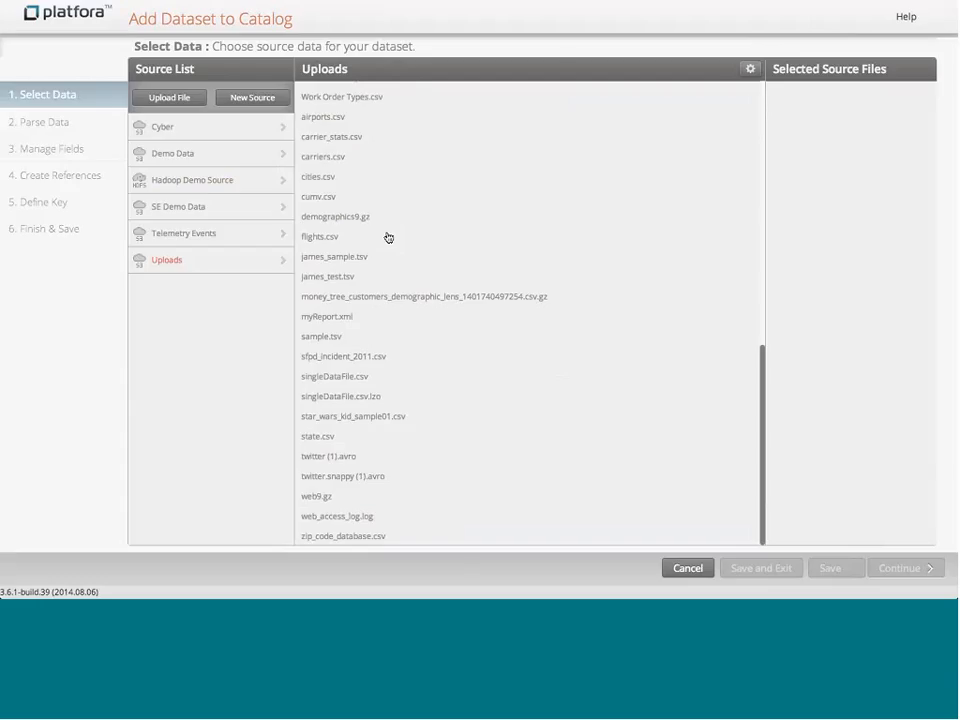
Step: Open the local file upload dialog, then cancel it and the Add Dataset wizard
click(170, 97)
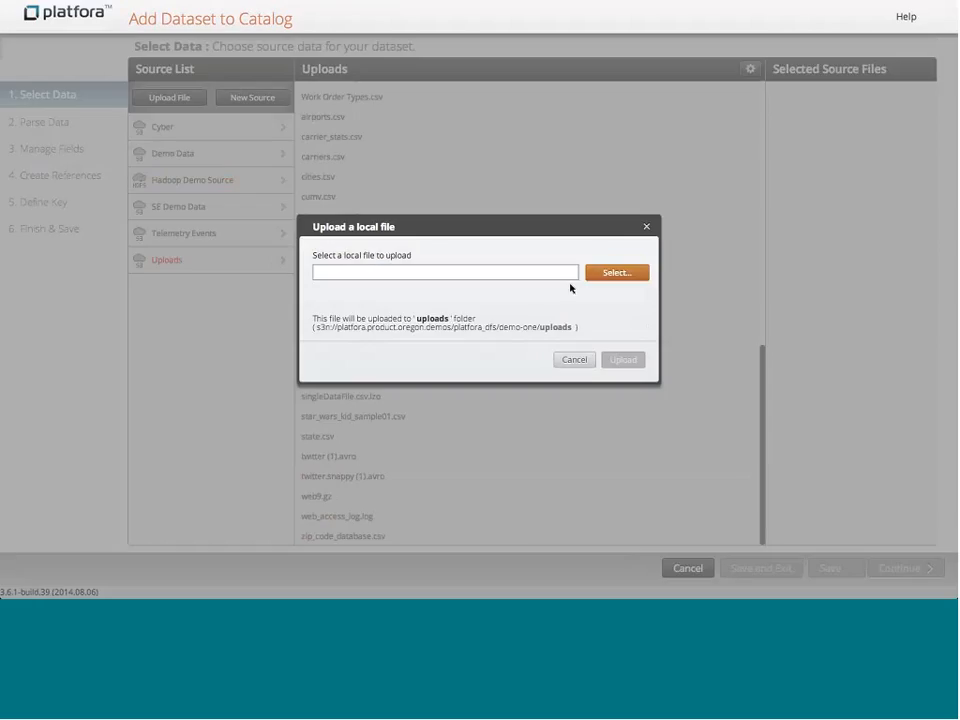
click(628, 281)
click(586, 359)
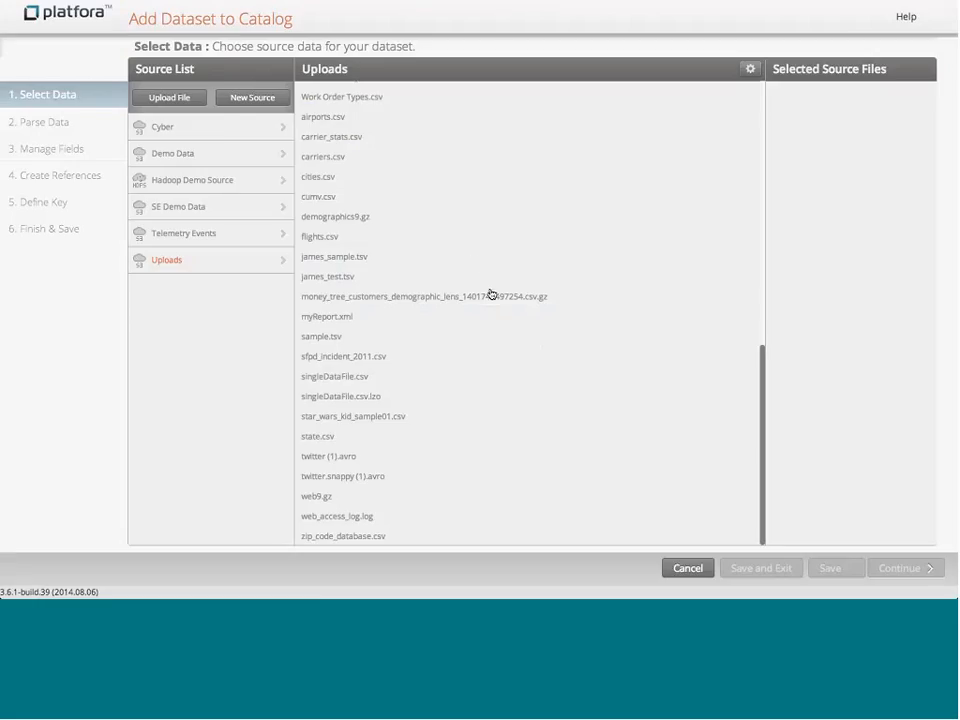
click(690, 568)
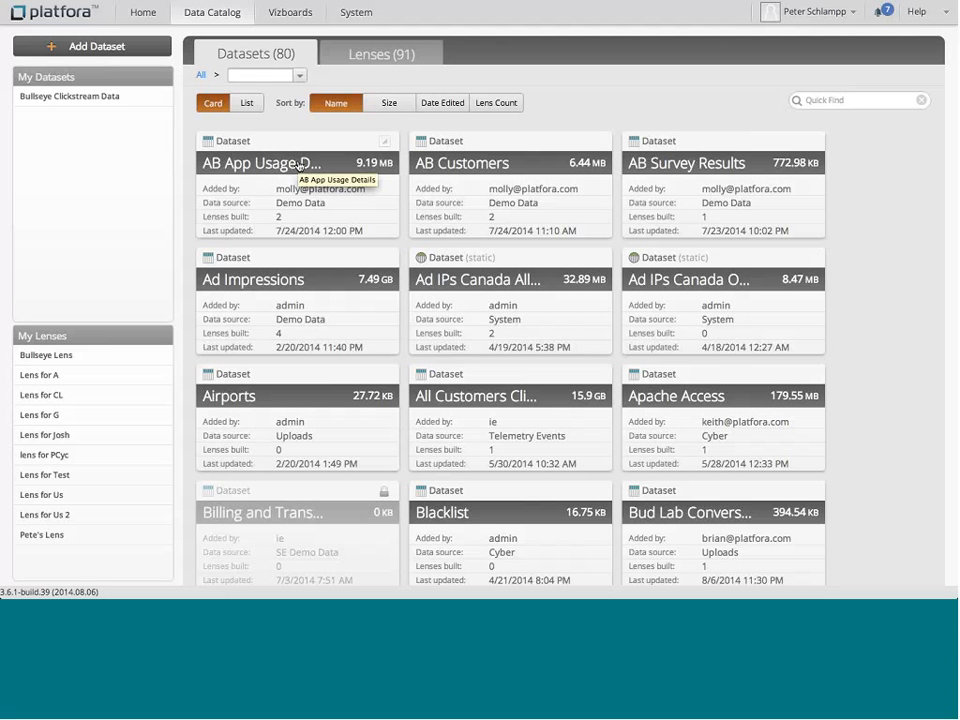
Step: Filter datasets by the Bullseye Customer Analytics label and open the Bullseye Clickstream Data dataset
click(297, 75)
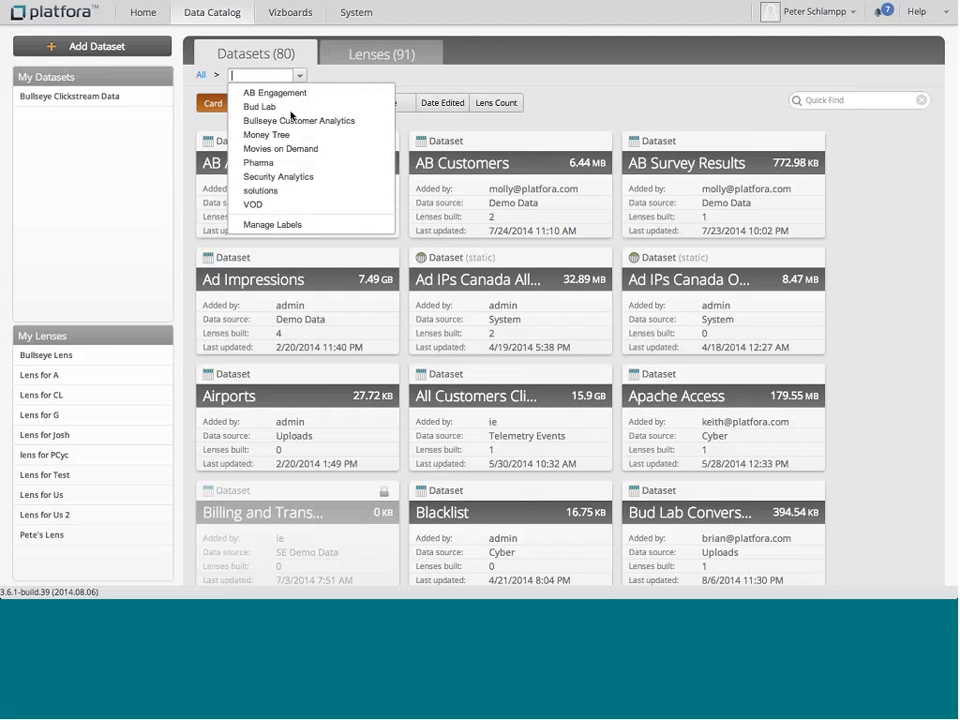
click(286, 121)
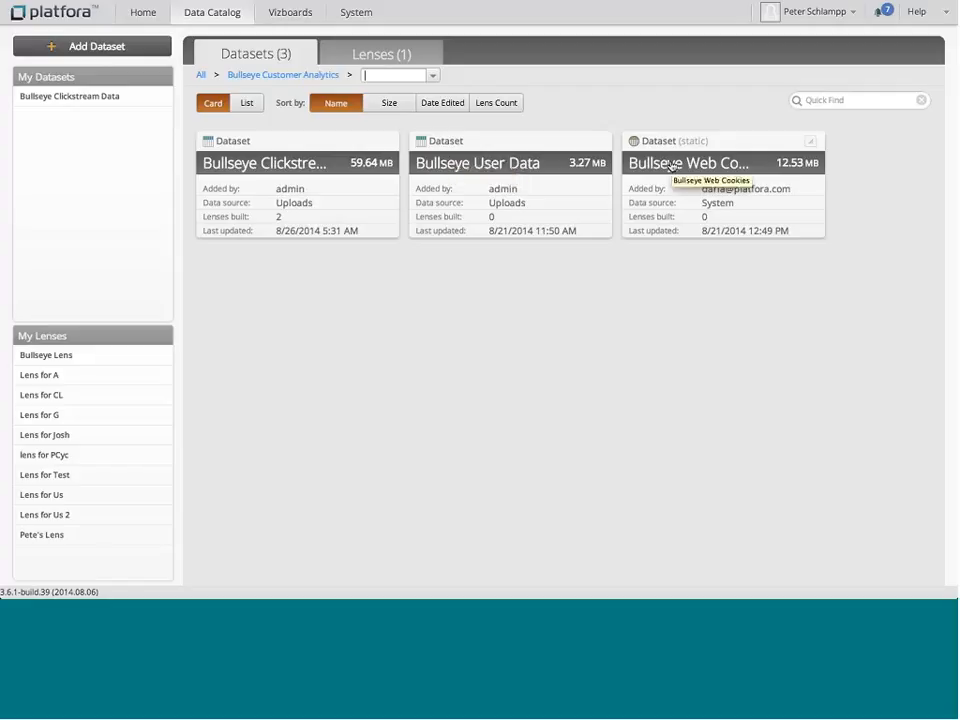
click(268, 165)
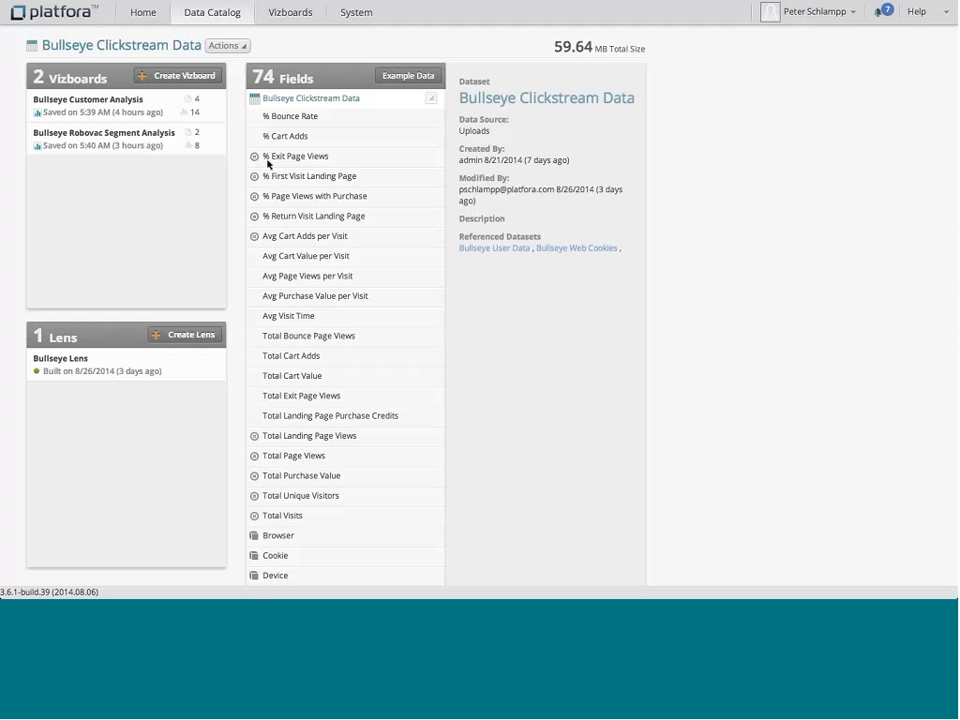
Step: Scroll through the Bullseye Clickstream Data field list
scroll(306, 222, down, 3)
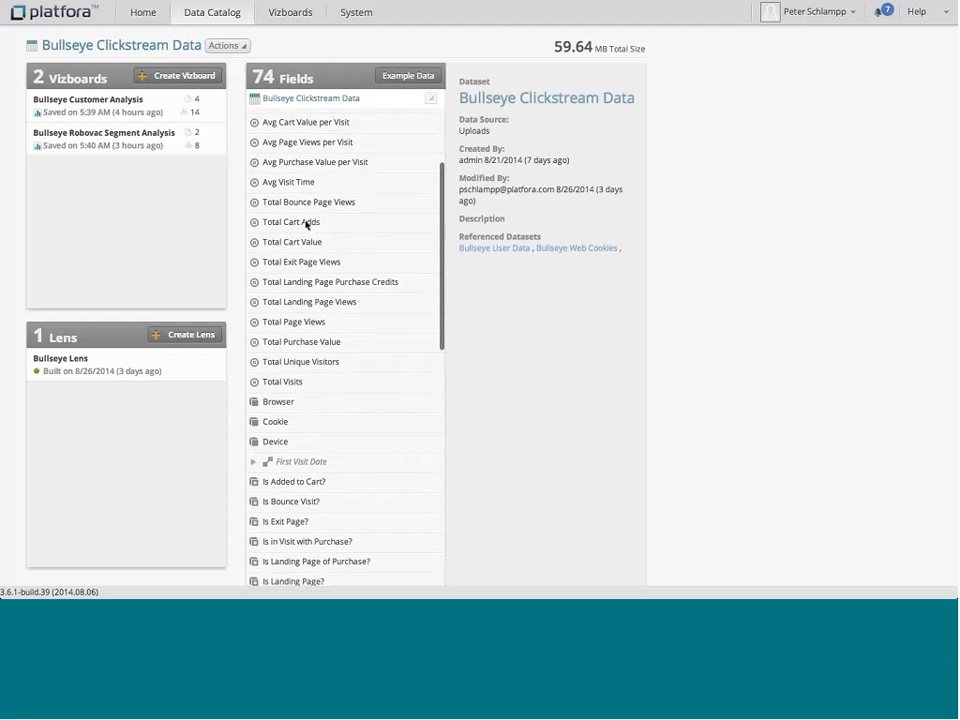
scroll(306, 222, down, 12)
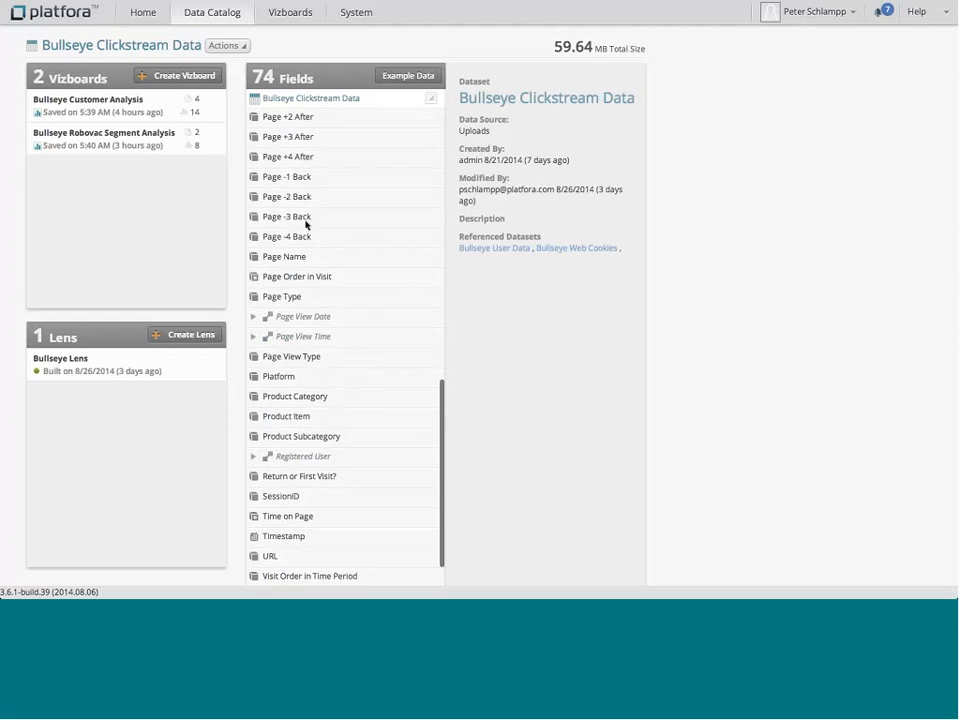
scroll(306, 225, up, 15)
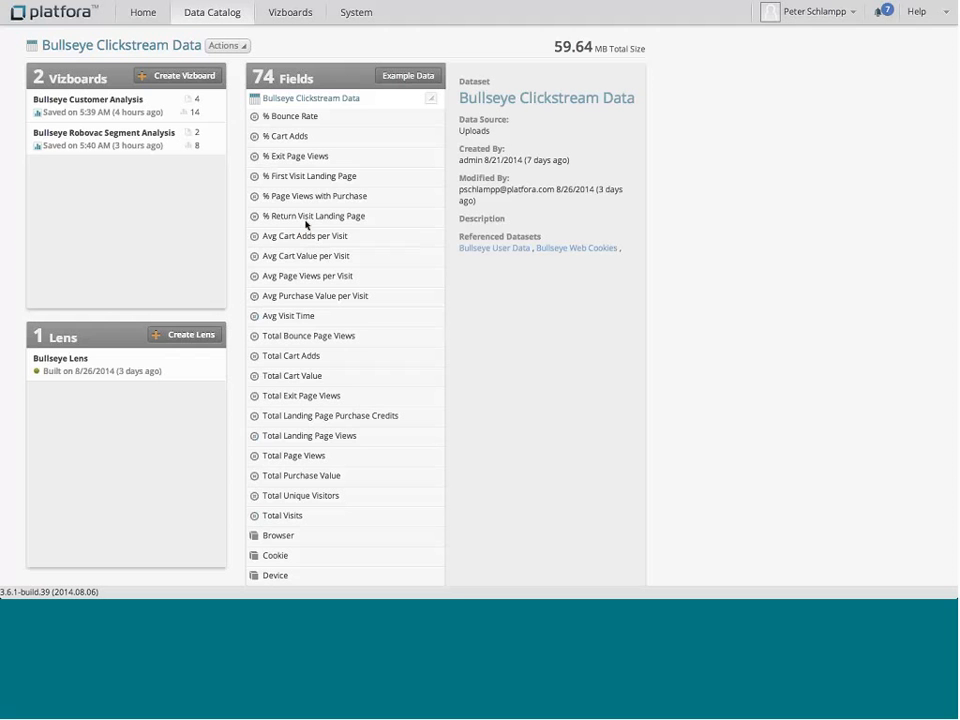
Step: Start creating a new lens and name it "Lens for Bloor demo"
click(185, 336)
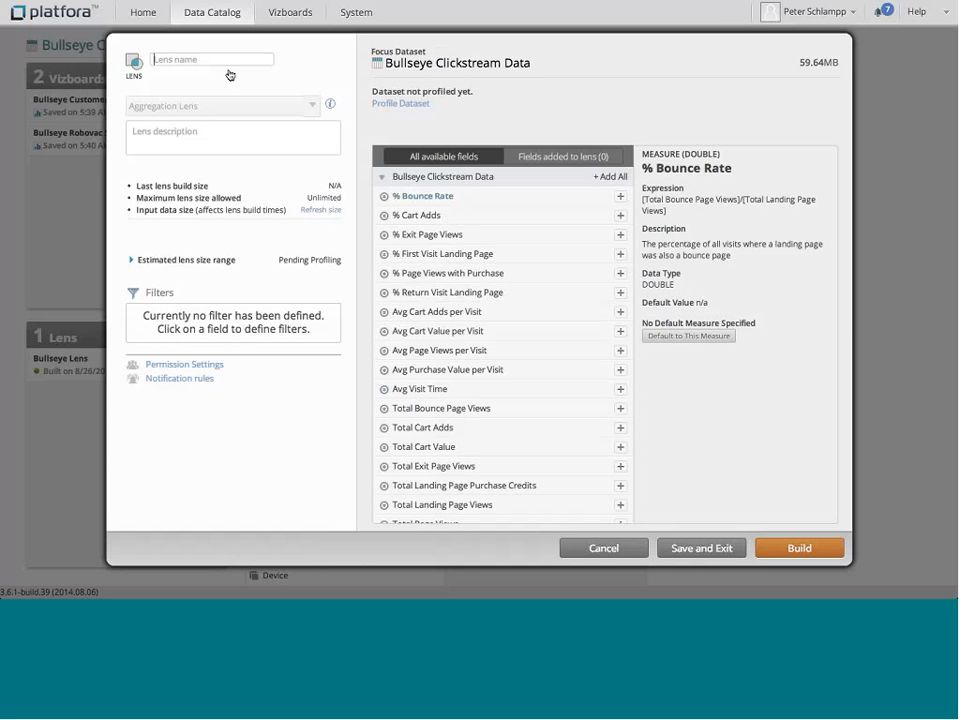
text(Lens for Bloor Demo)
Step: Add % Bounce Rate, % Cart Adds, % First Visit Landing Page, Browser and Device fields to the lens
click(620, 196)
click(620, 215)
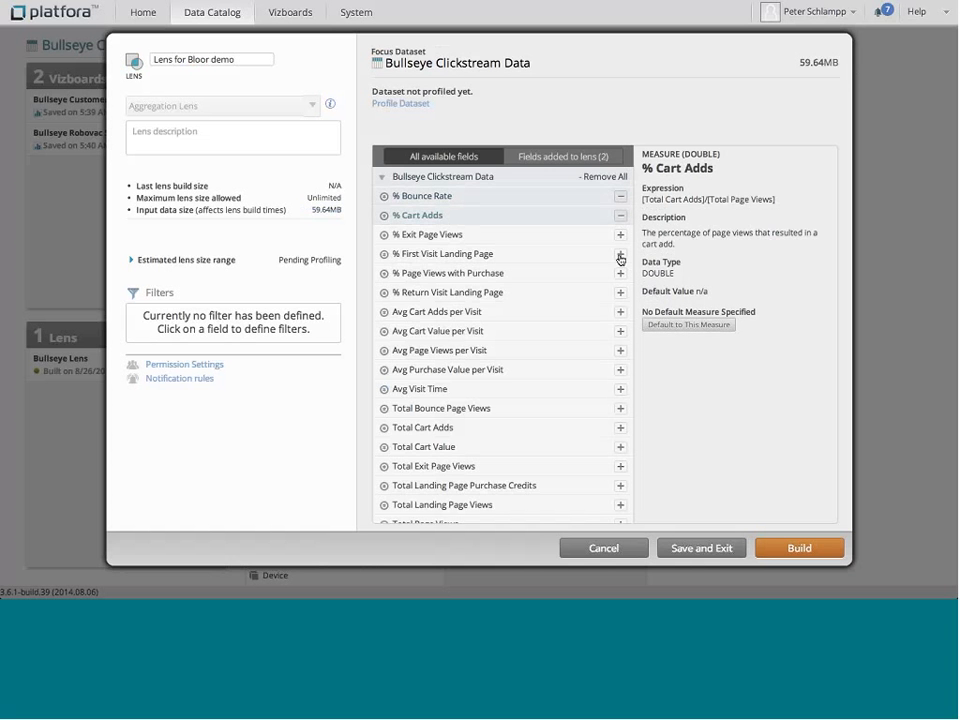
click(620, 254)
scroll(590, 373, down, 3)
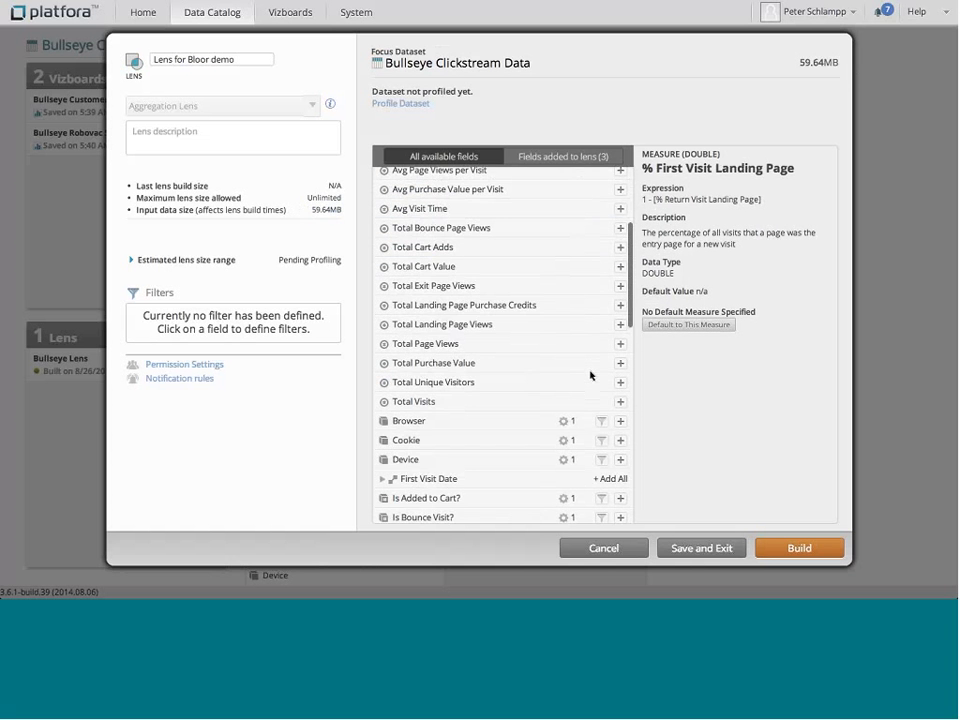
scroll(605, 360, down, 2)
click(620, 341)
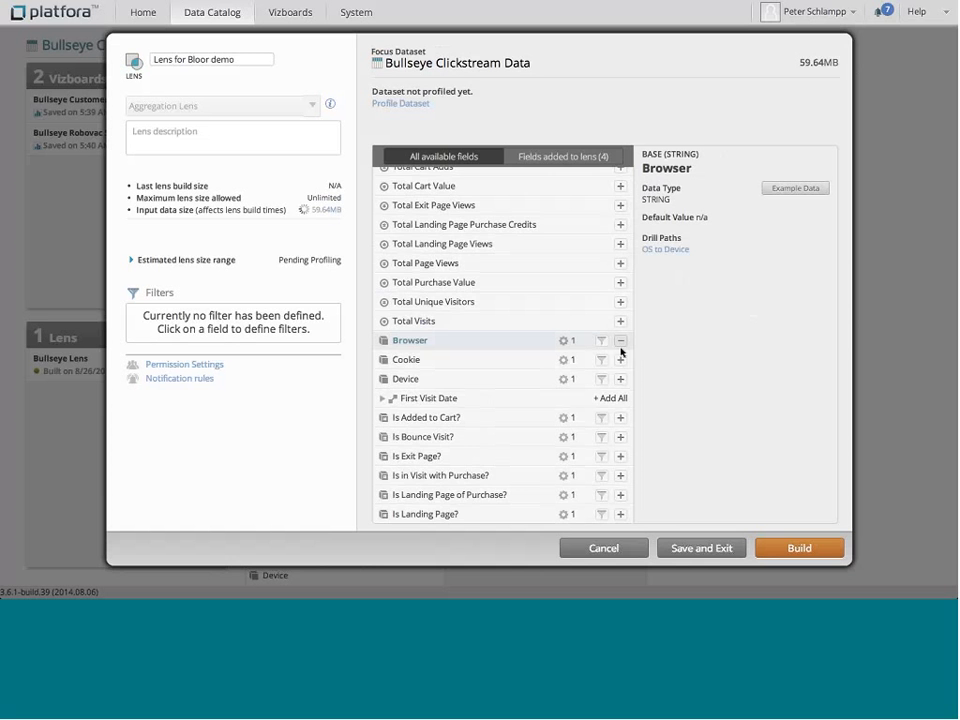
click(620, 379)
Step: Expand First Visit Date and add its Month field to the lens
scroll(505, 350, down, 2)
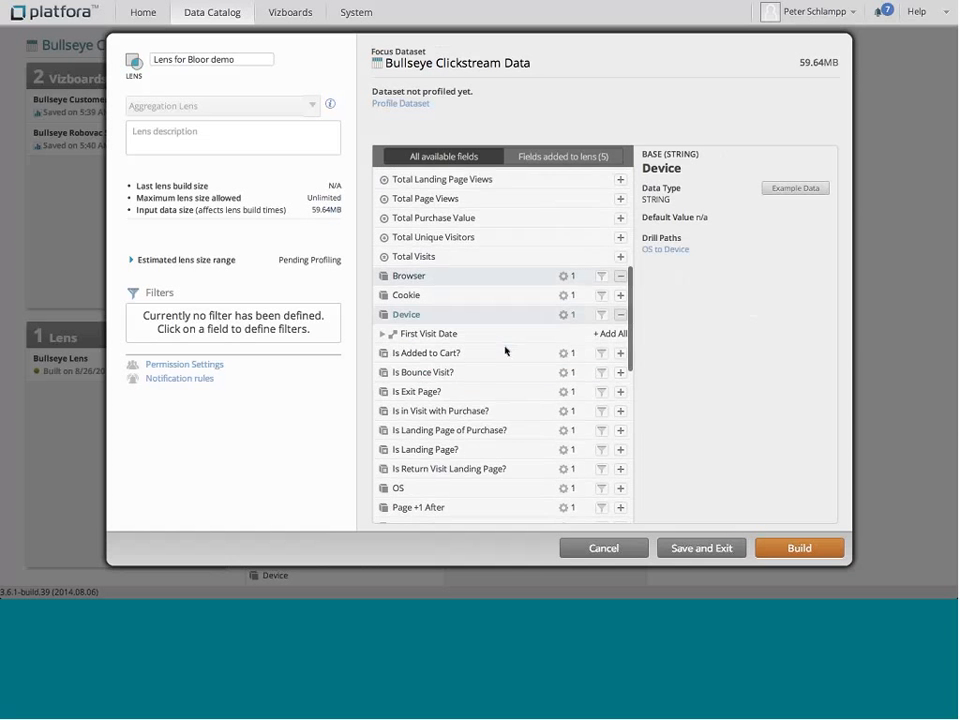
scroll(506, 349, down, 2)
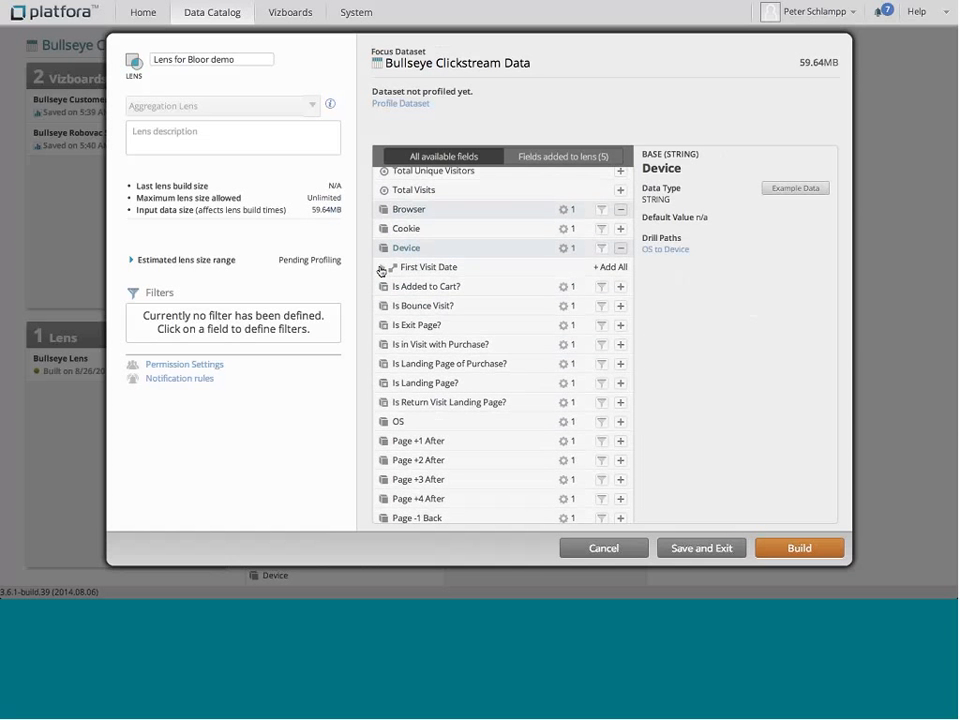
click(381, 268)
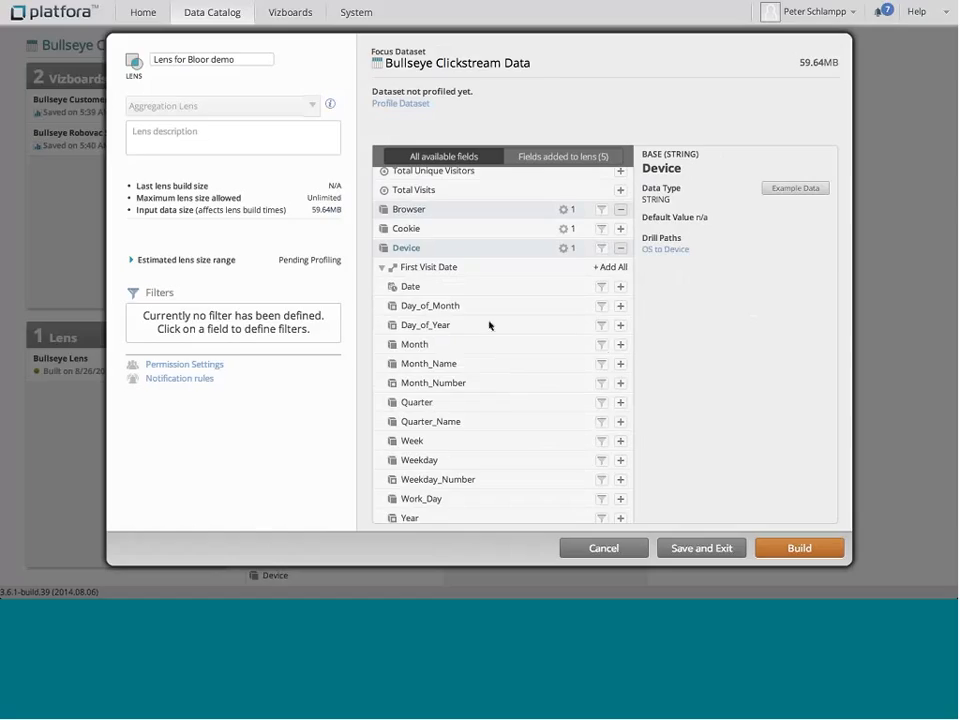
click(619, 345)
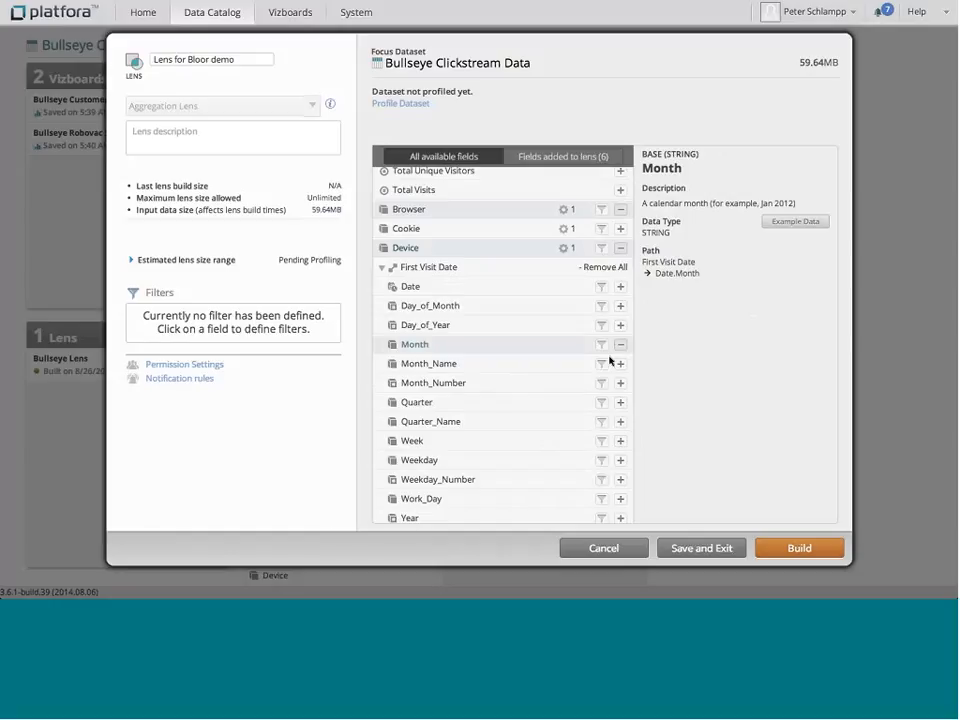
Step: Build the lens and confirm the build job
click(793, 549)
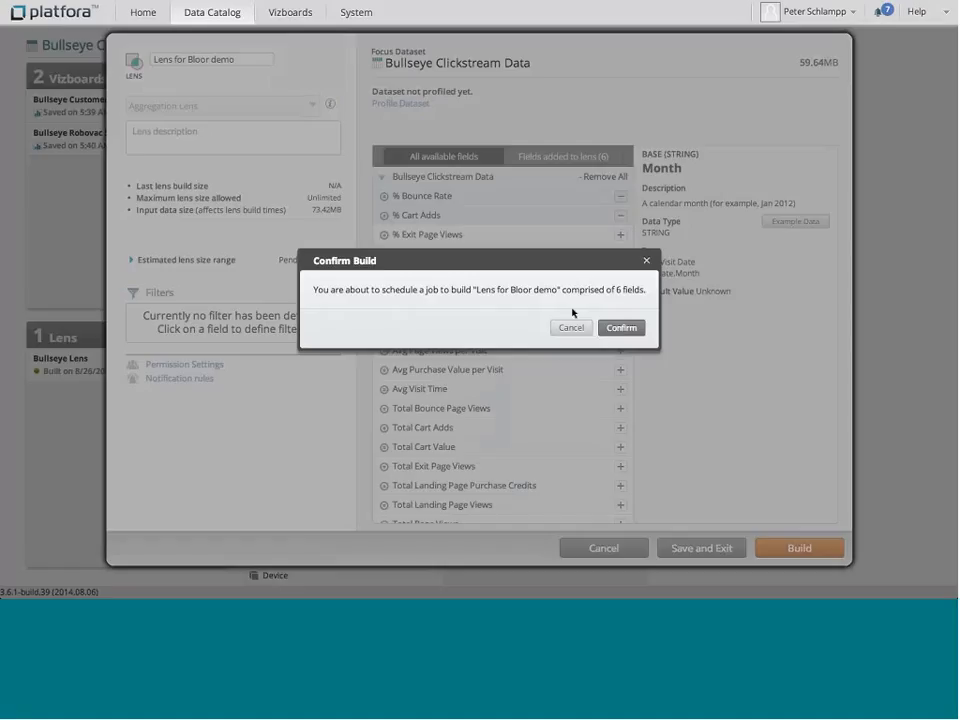
click(619, 328)
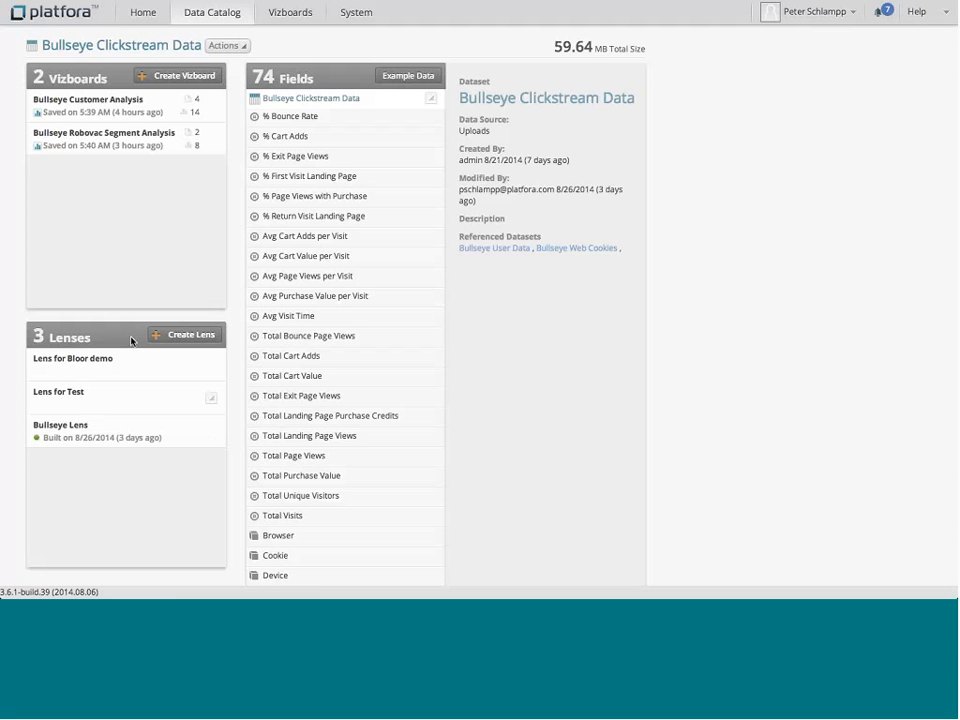
Step: Go to Vizboards, filter by the Bullseye Customer Analytics label, and open Bullseye Customer Analysis
click(290, 16)
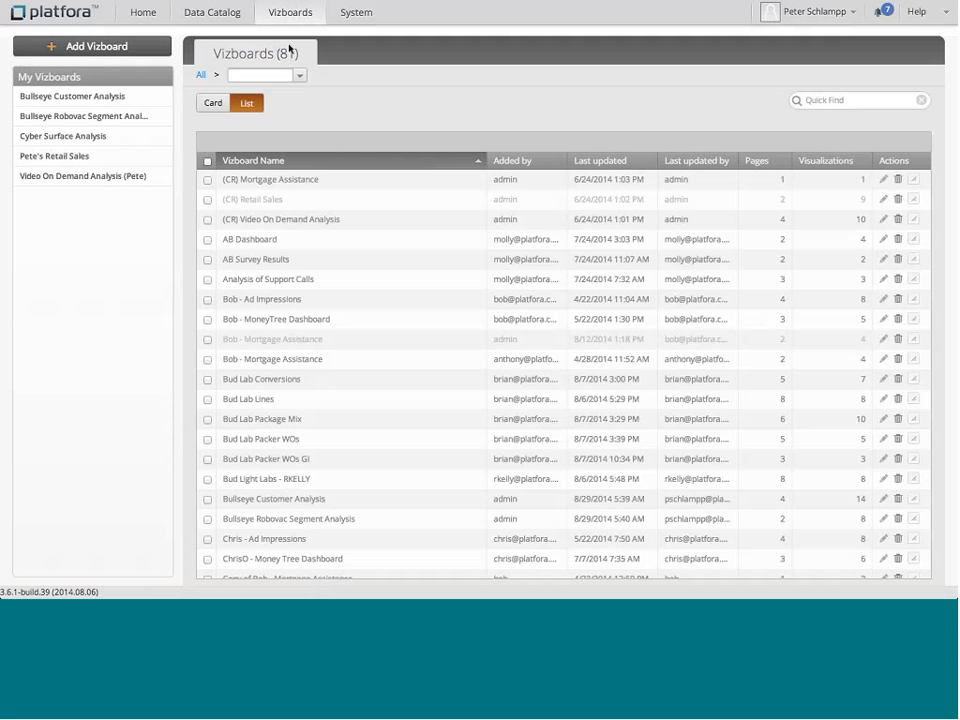
click(299, 75)
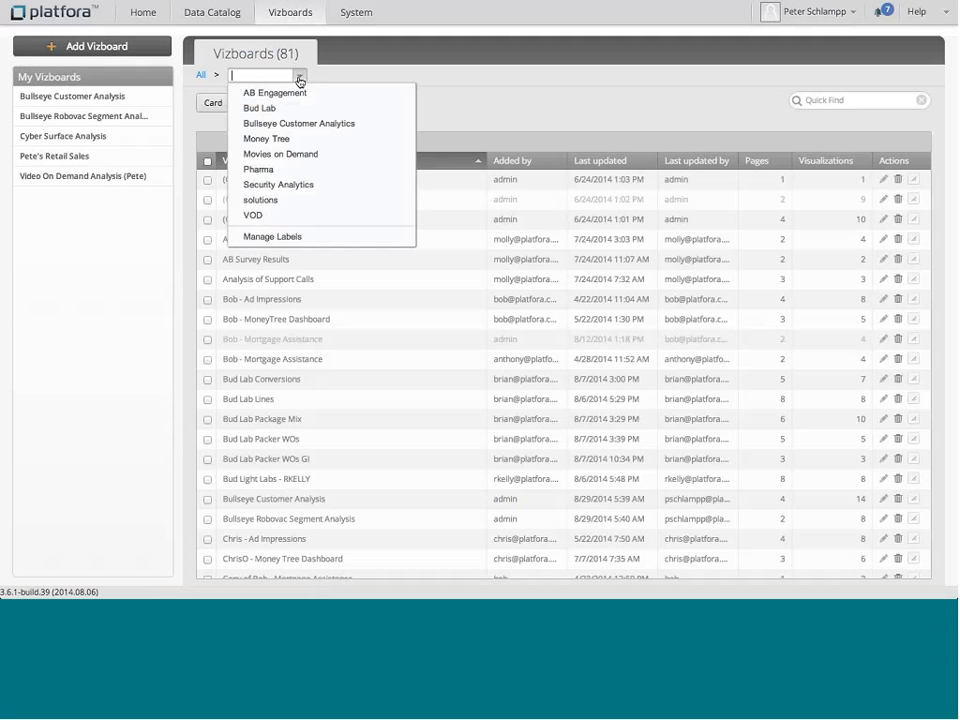
click(300, 122)
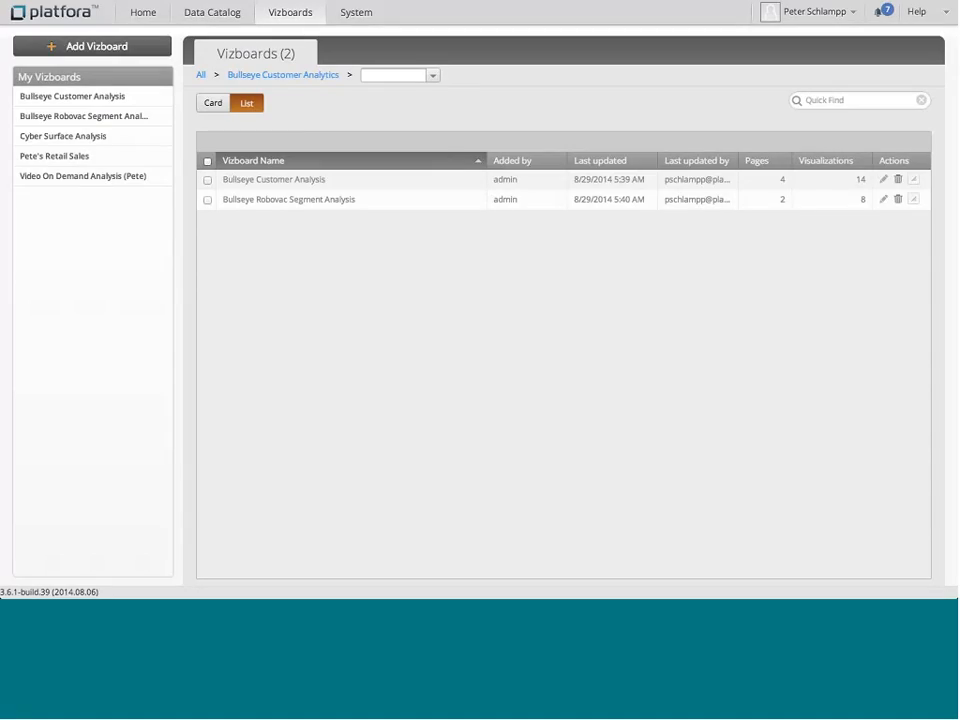
click(256, 184)
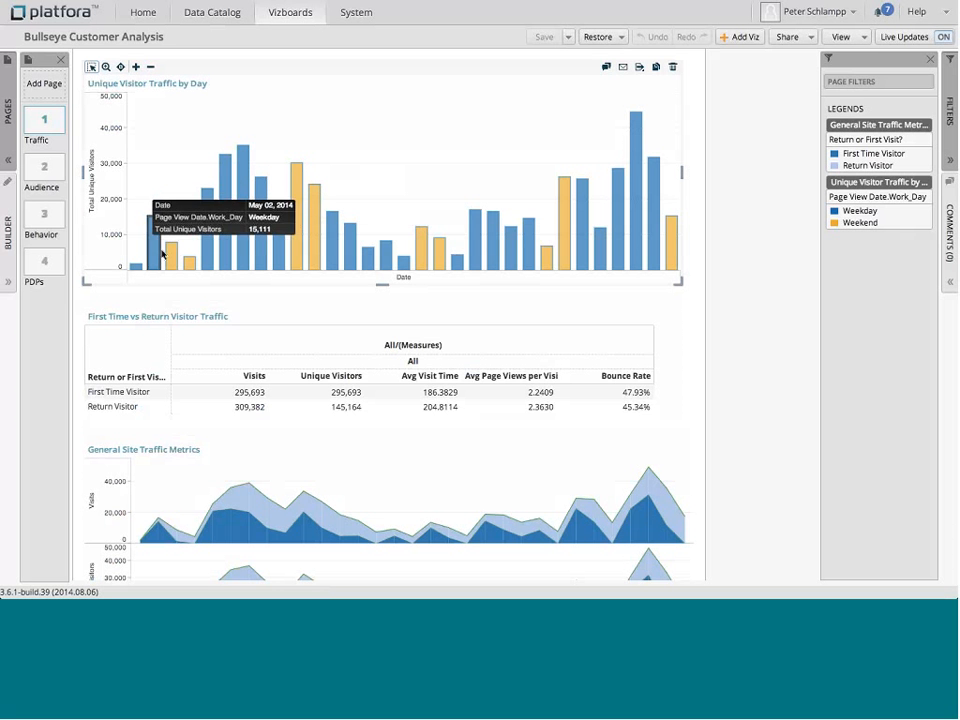
Step: Examine the daily values in the Unique Visitor Traffic by Day bar chart
mouse_move(203, 256)
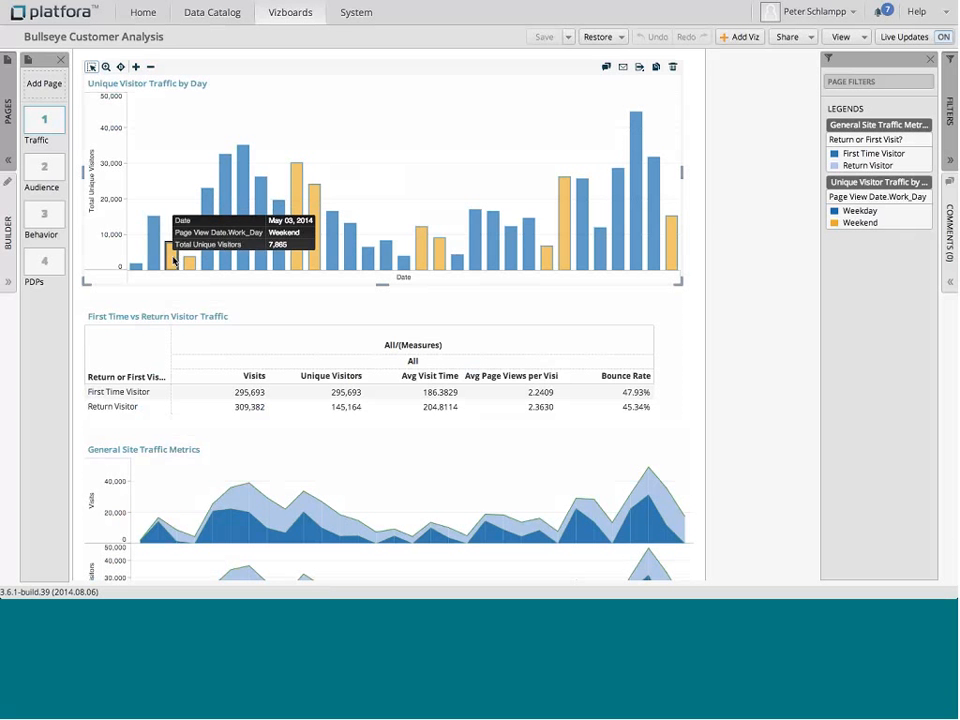
mouse_move(155, 260)
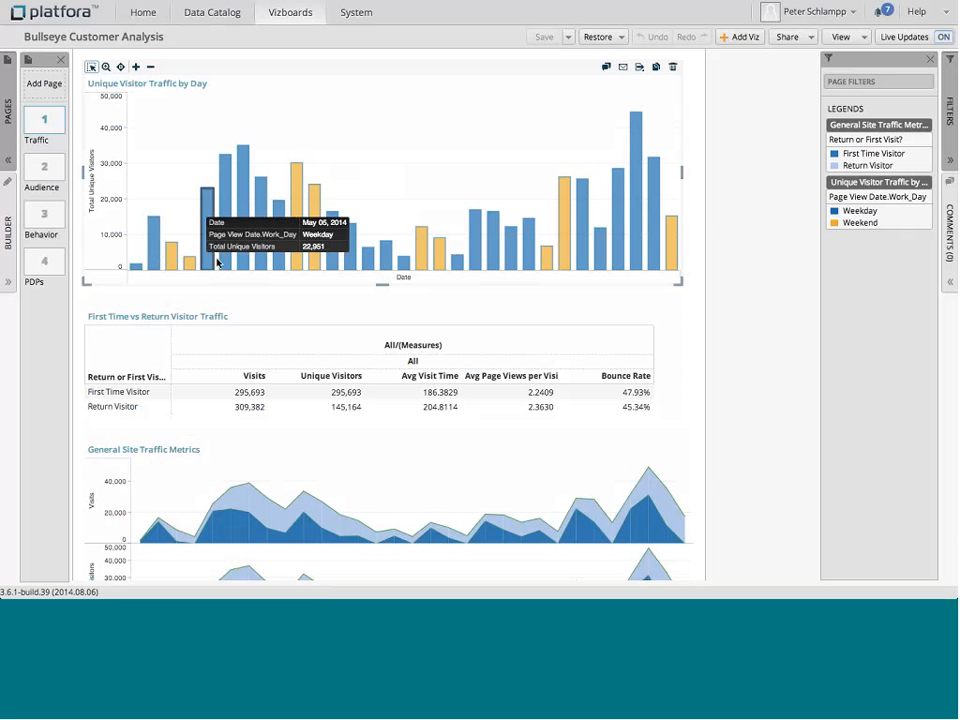
mouse_move(291, 259)
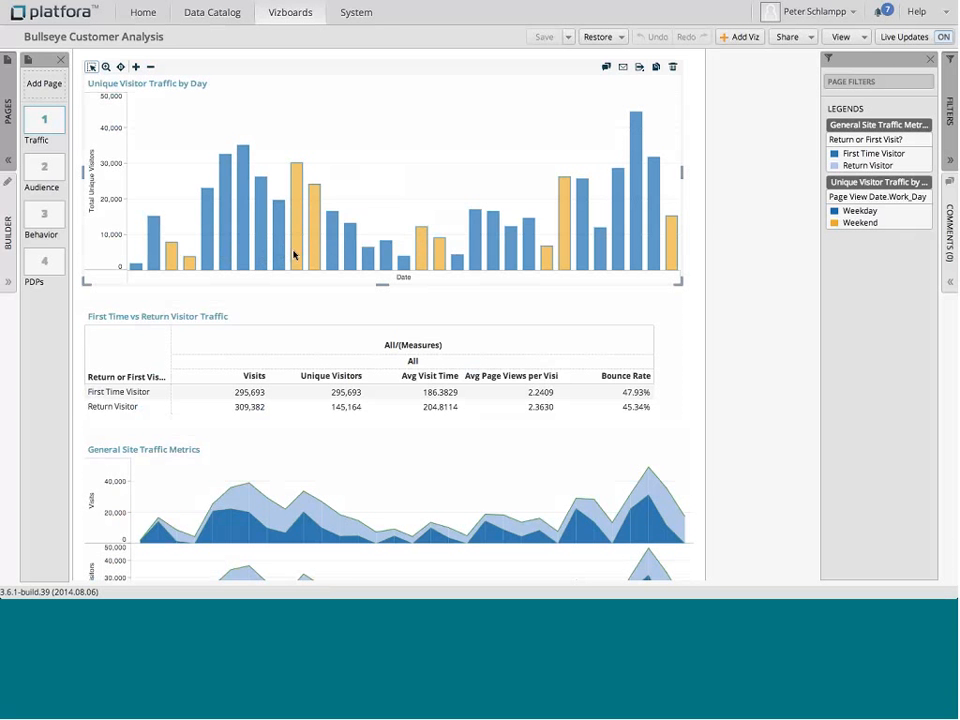
Step: Open the builder for the Unique Visitor Traffic by Day chart and set its fill color to Browser
click(8, 279)
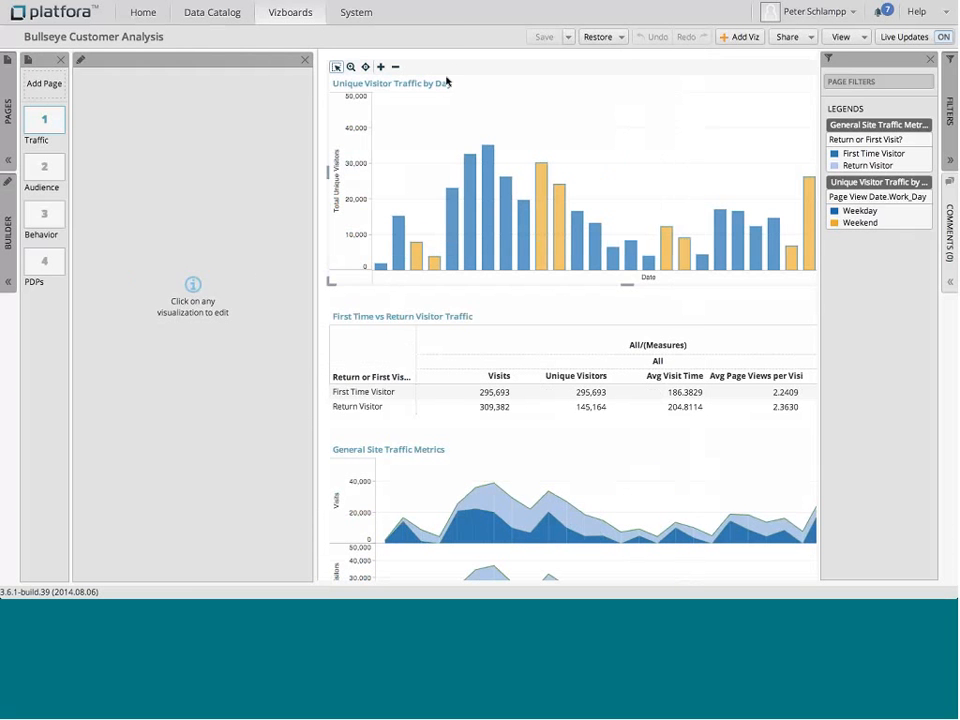
click(447, 81)
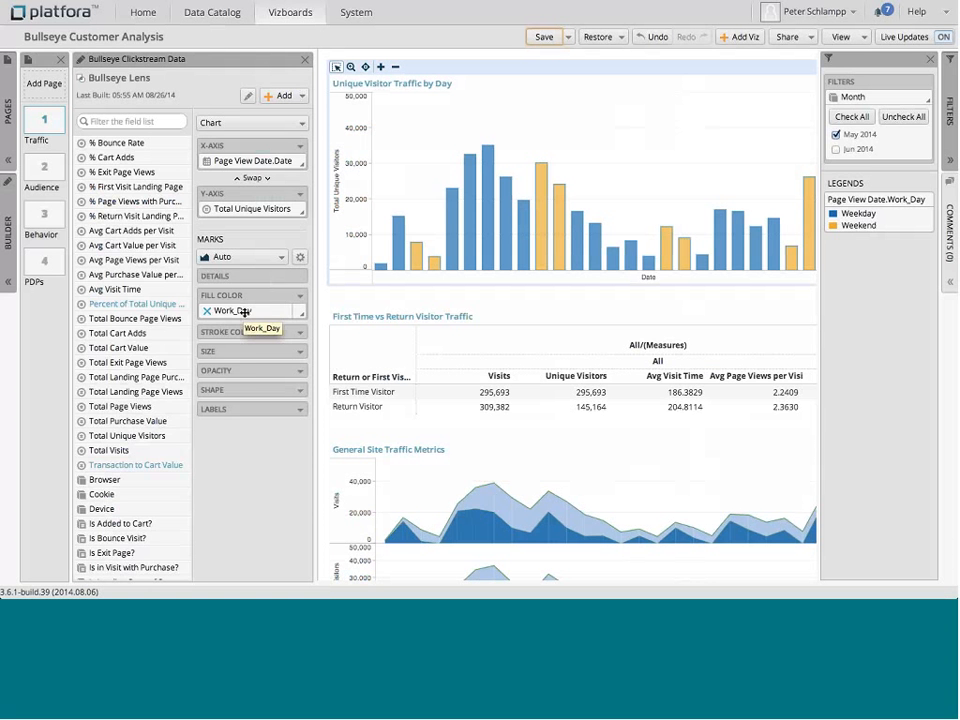
scroll(110, 355, down, 3)
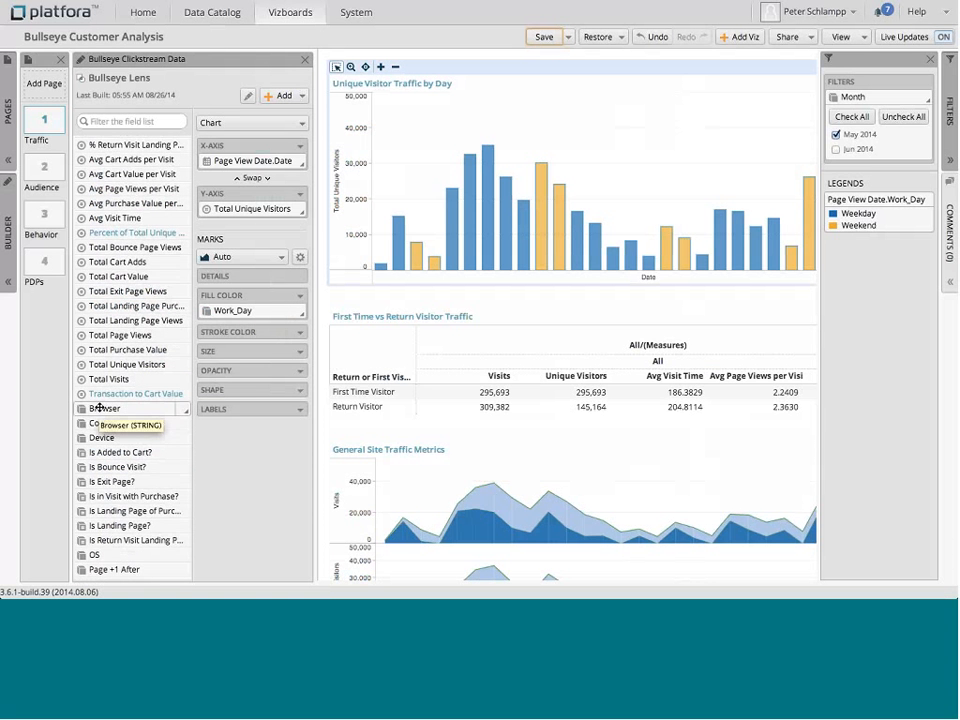
drag(100, 408, 252, 311)
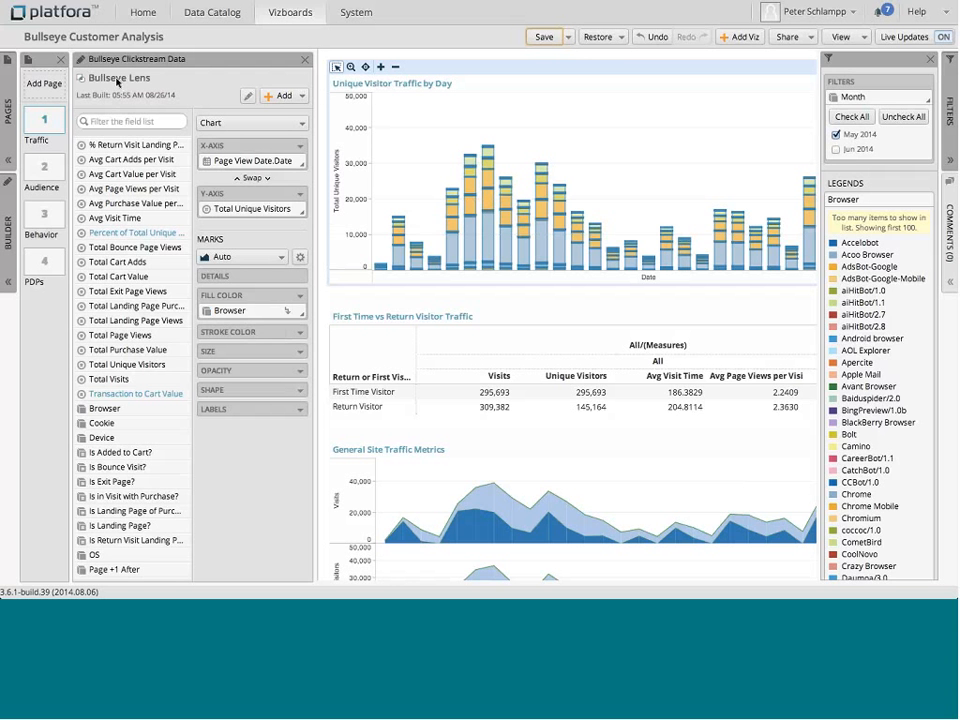
Step: Open the Bullseye Lens definition and close it without making changes
click(249, 97)
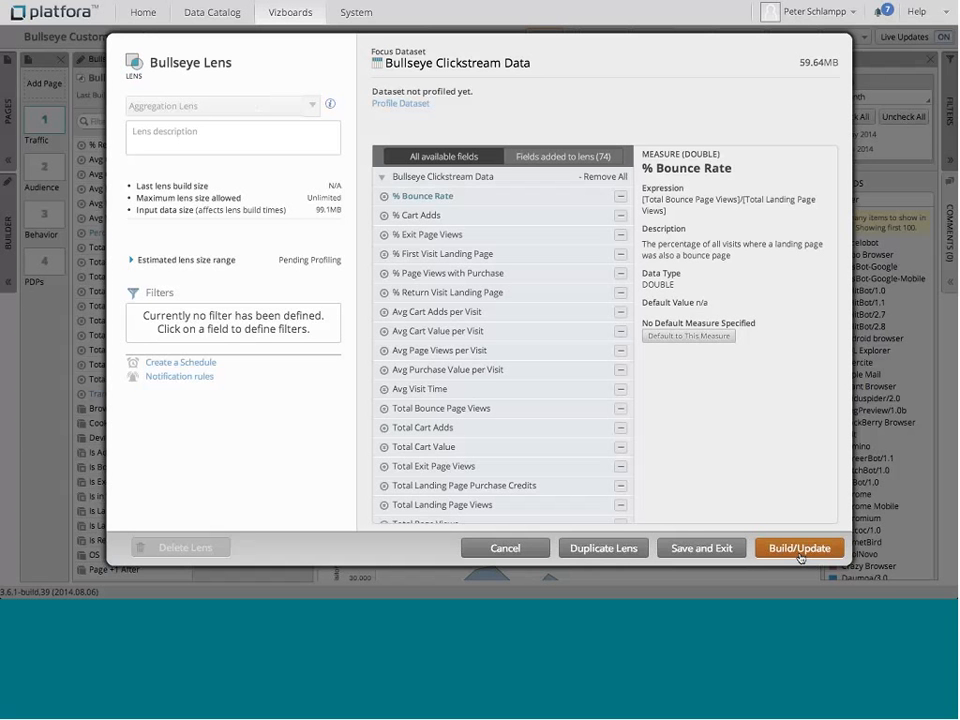
click(525, 552)
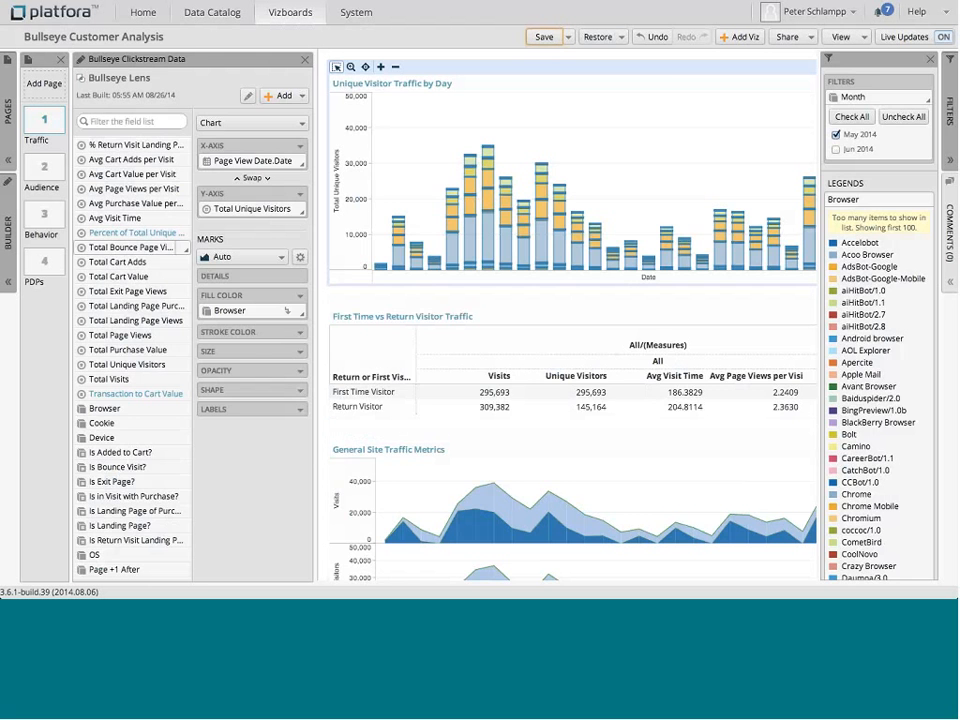
Step: Close the builder and browse the Audience page, then switch to the PDPs page
click(40, 174)
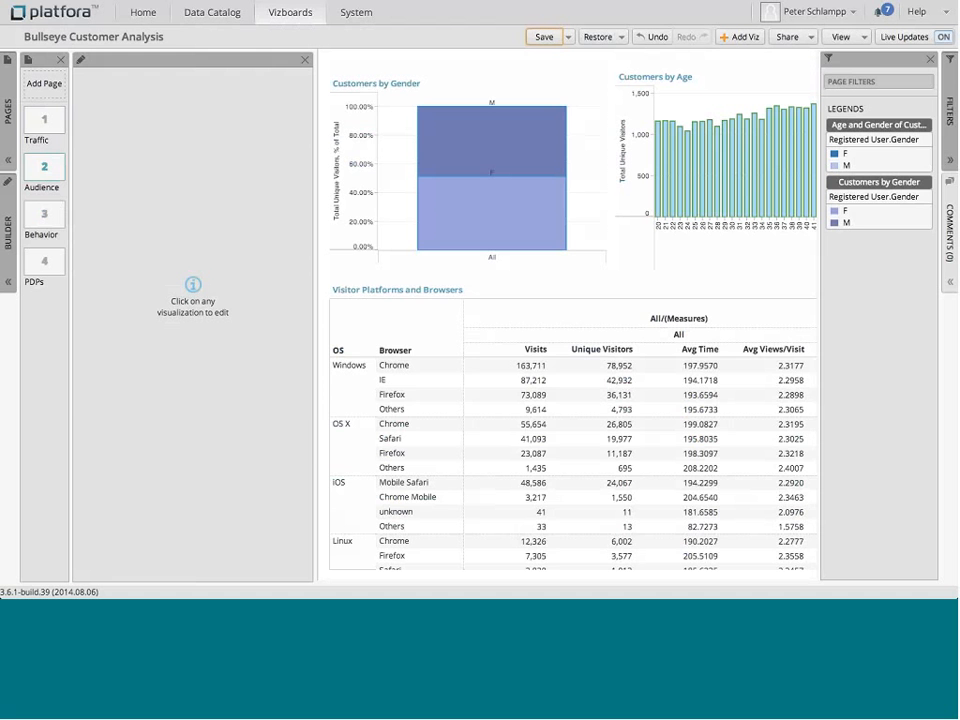
click(307, 62)
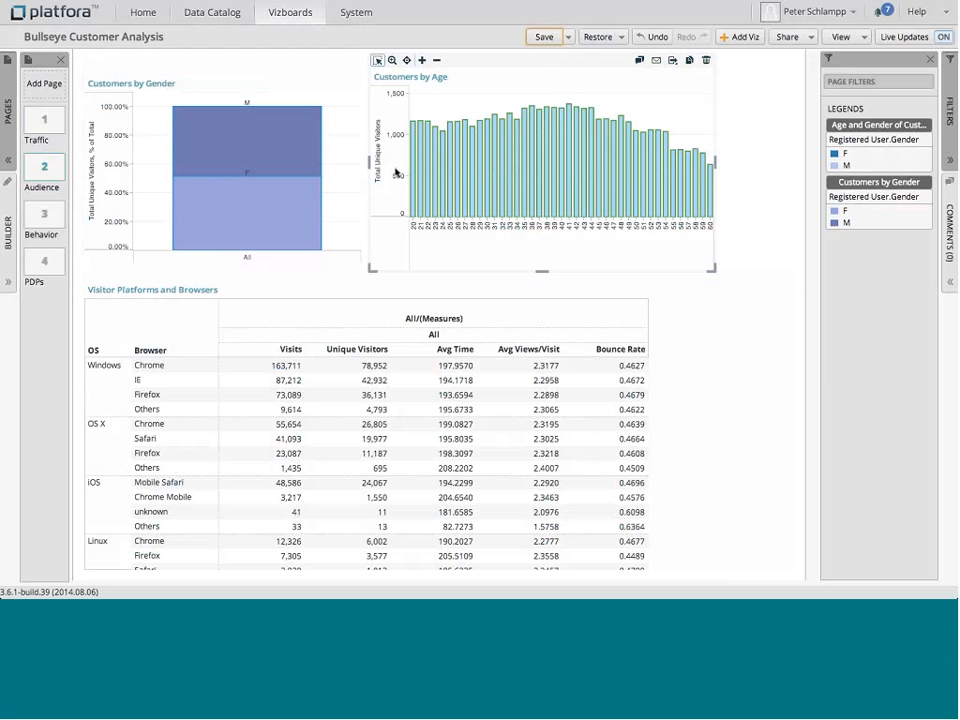
click(40, 262)
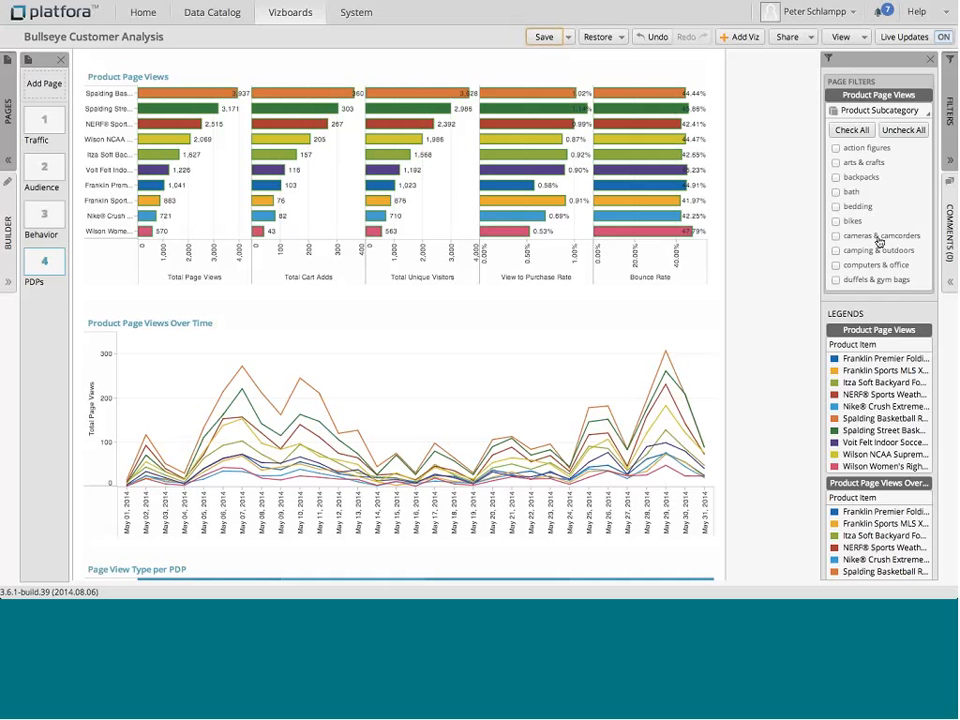
Step: Filter the PDPs page's Product Subcategory to vacuums & floor care instead of sports equipments
scroll(879, 241, down, 8)
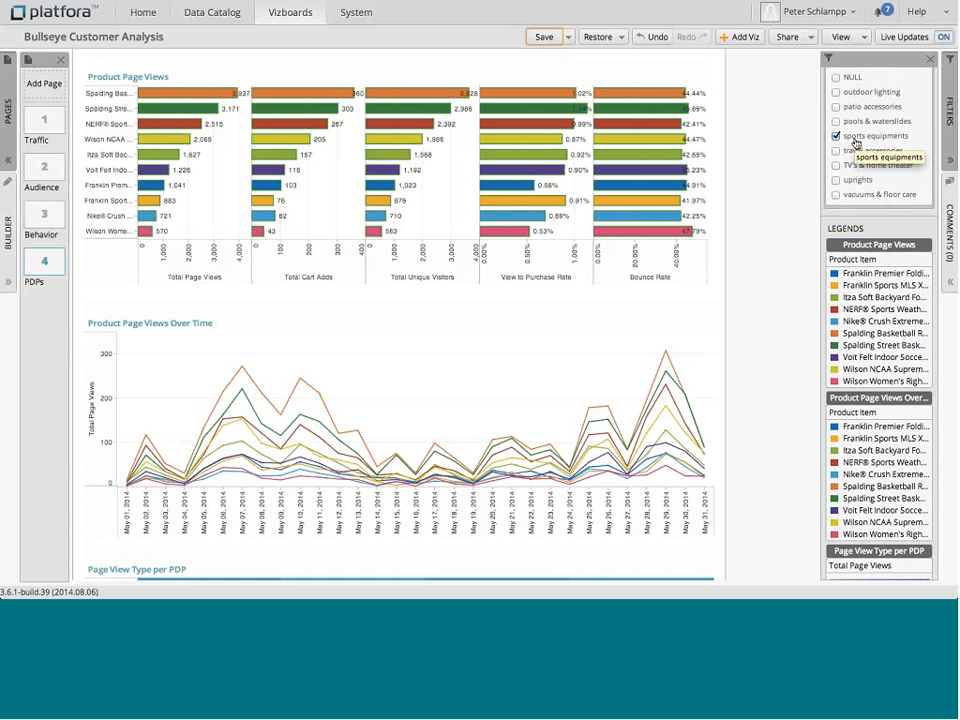
click(837, 195)
click(836, 137)
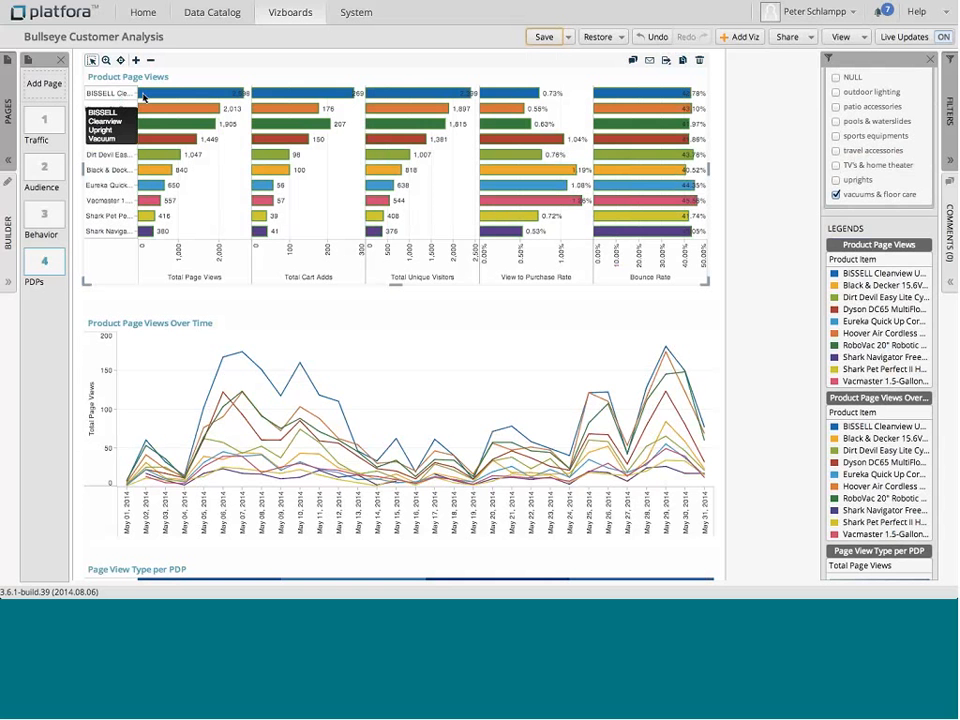
Step: Open the builder for the Product Page Views chart
mouse_move(160, 97)
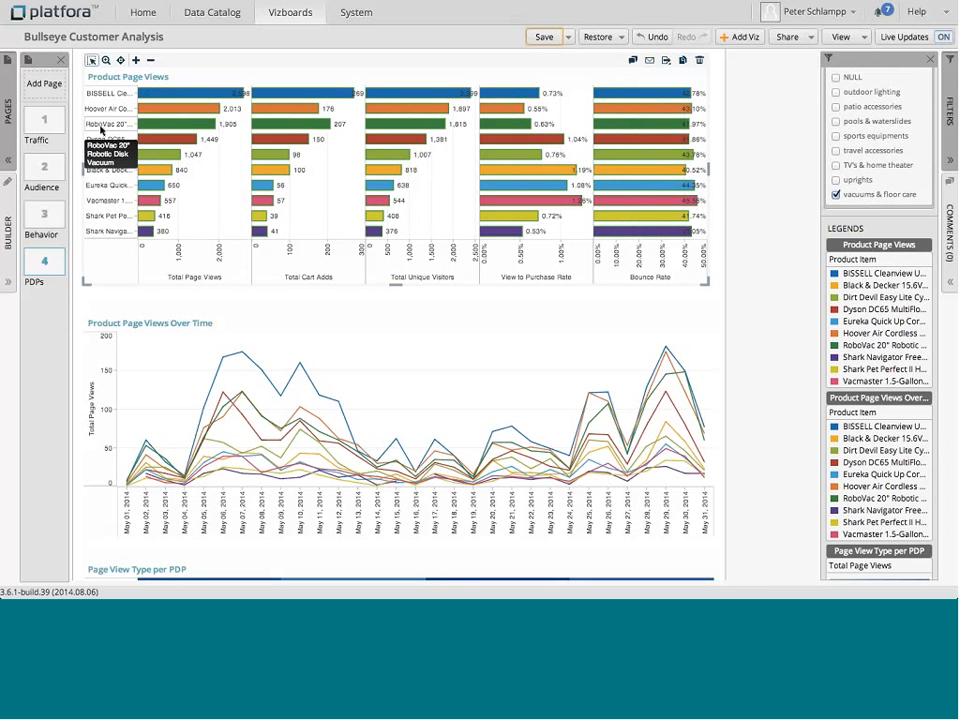
mouse_move(216, 124)
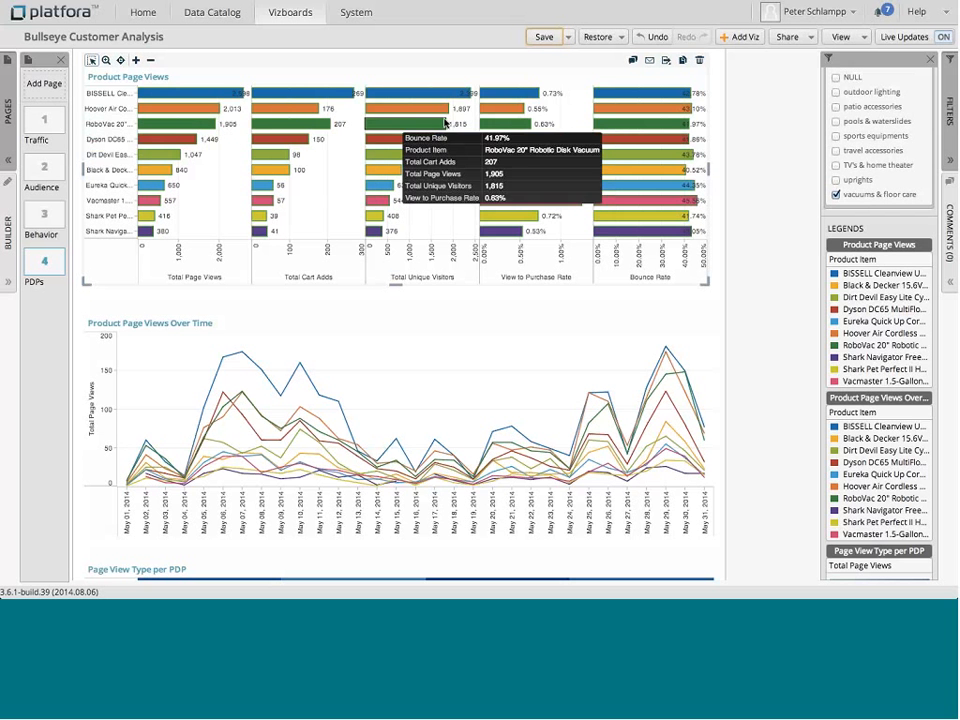
mouse_move(492, 126)
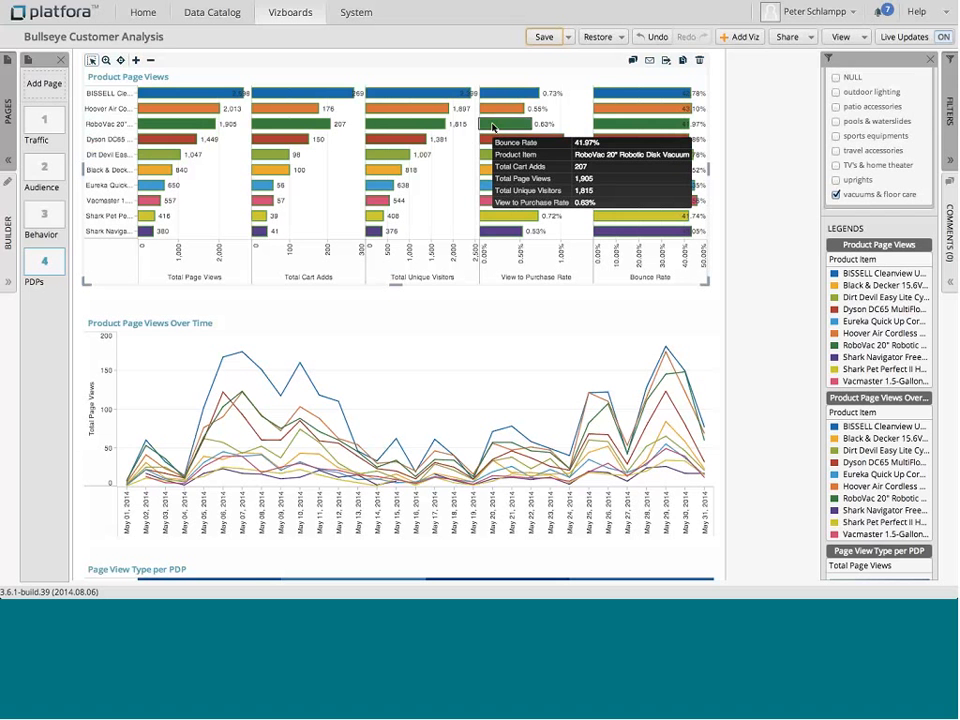
click(10, 275)
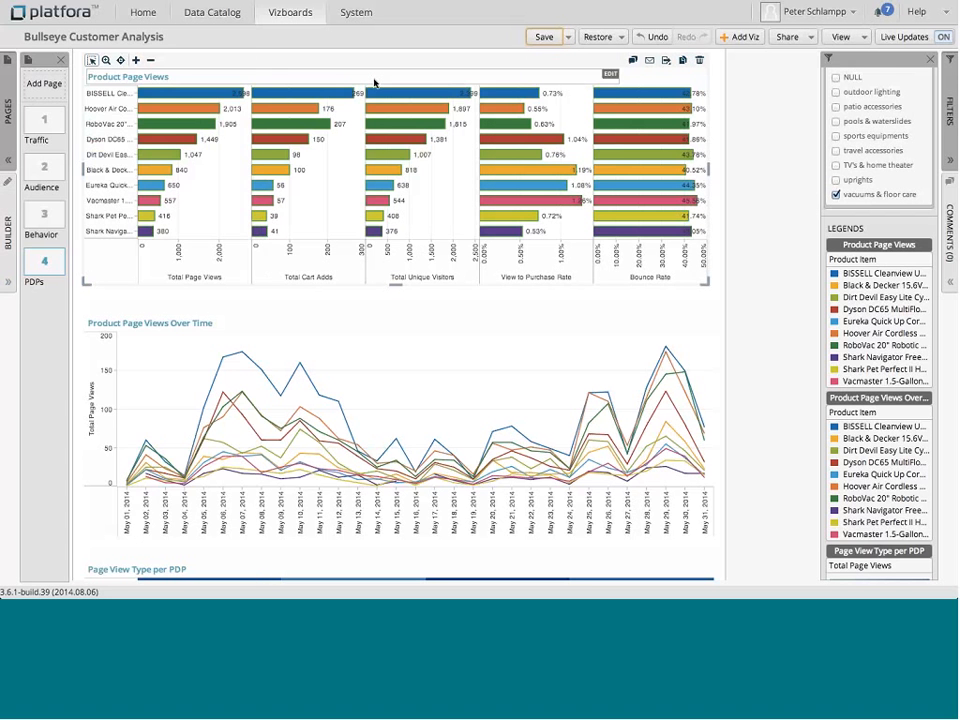
click(374, 82)
click(10, 280)
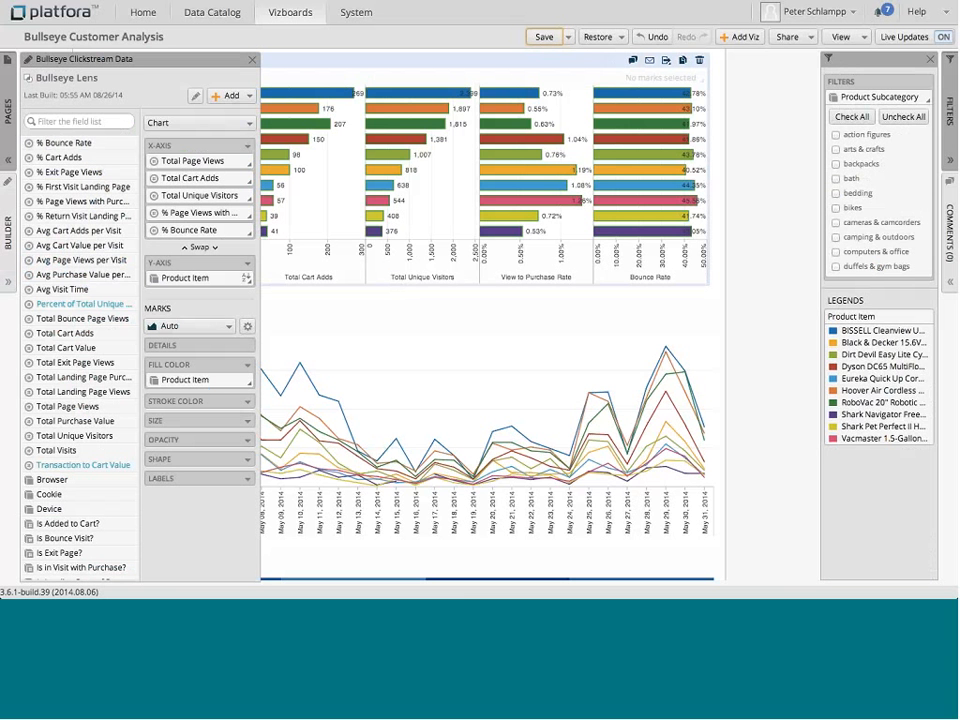
Step: Start adding a new segment and name it Visitors to Robovac
click(238, 96)
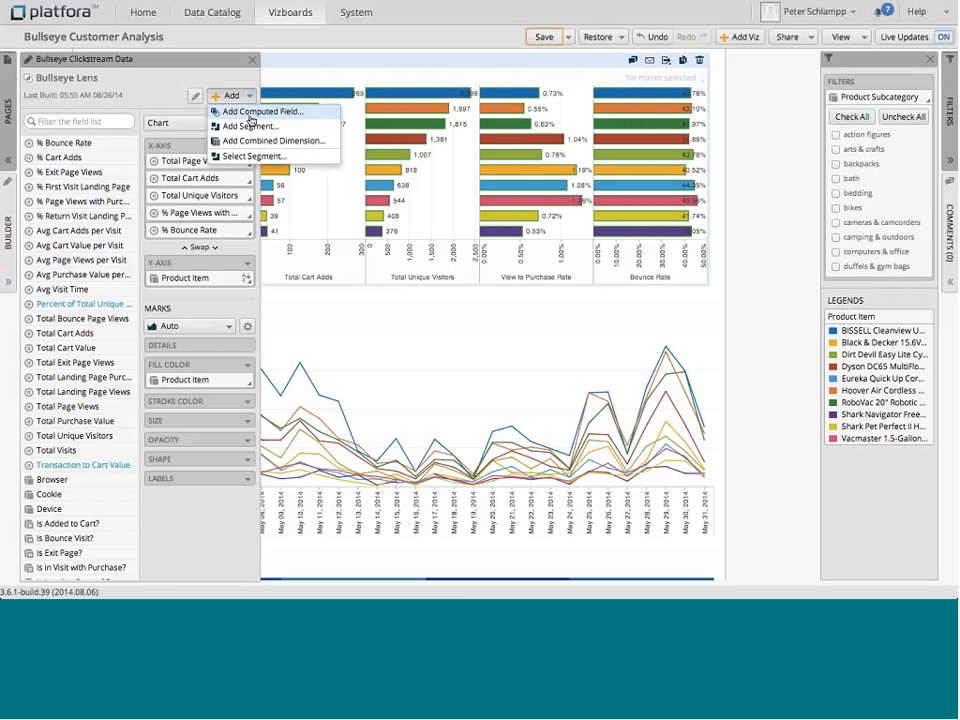
click(250, 127)
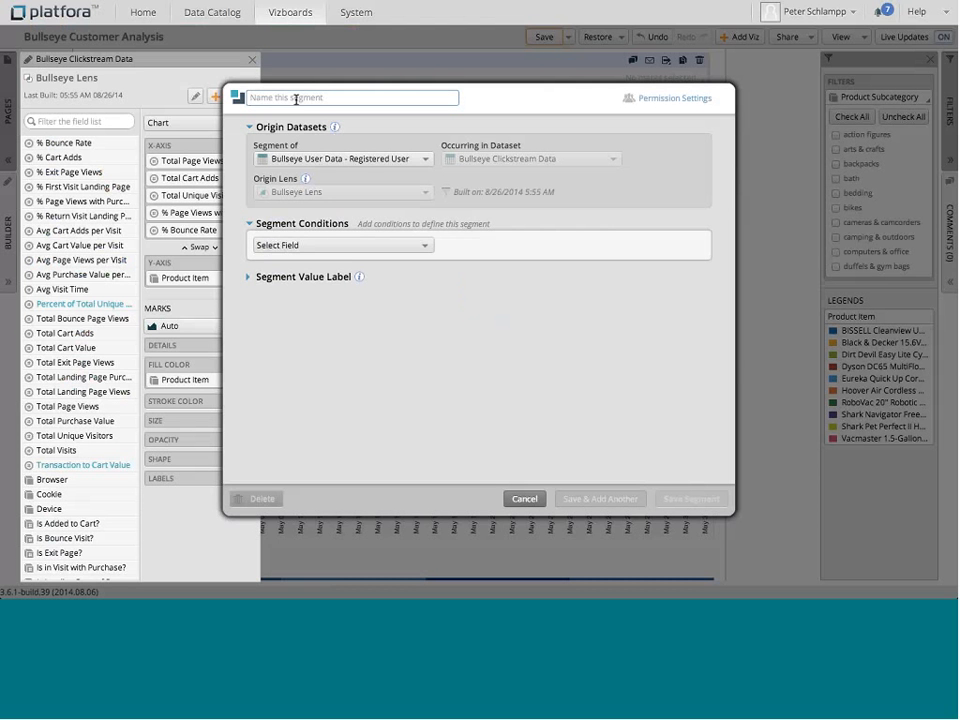
text(Visitors to Robovac)
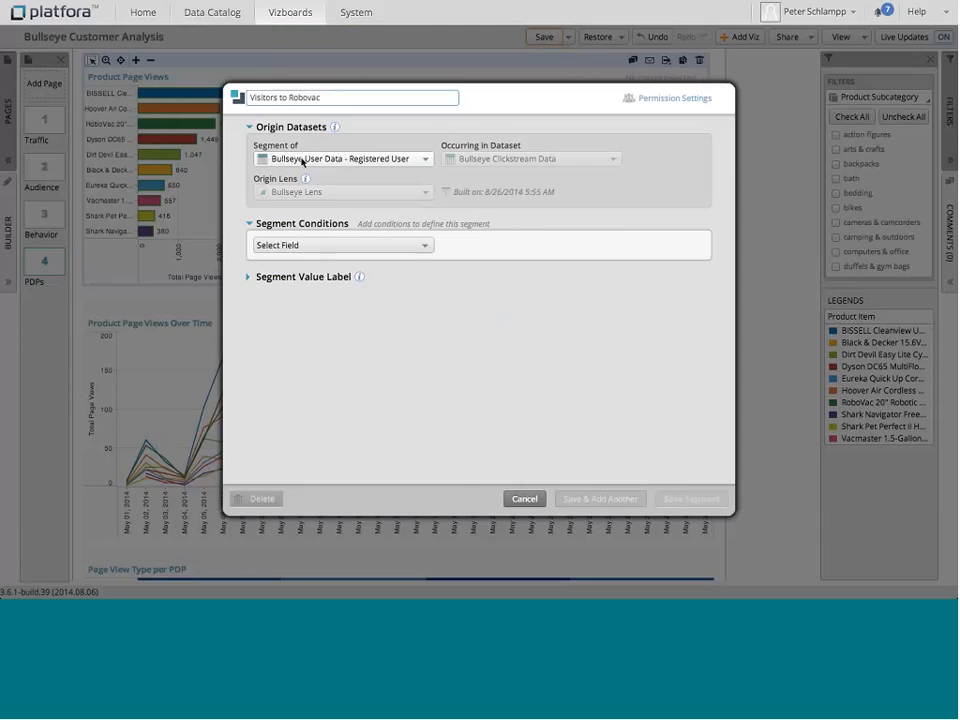
Step: Set the segment condition to Product Item in list RoboVac 20" Robotic Disk Vacuum, then cancel the segment
click(298, 249)
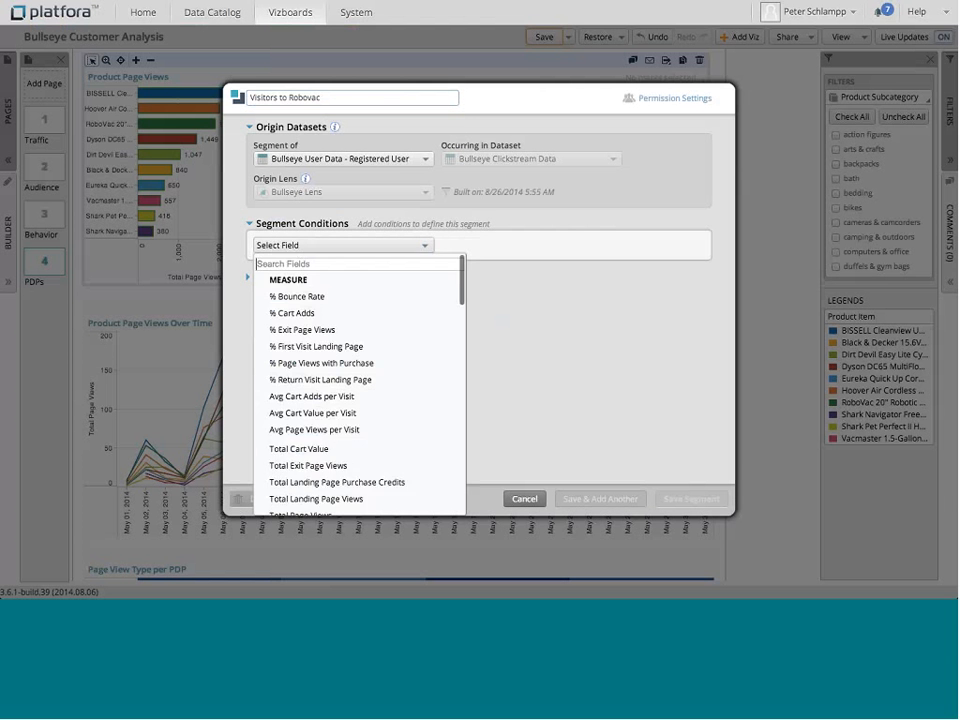
scroll(320, 395, down, 15)
scroll(320, 395, down, 5)
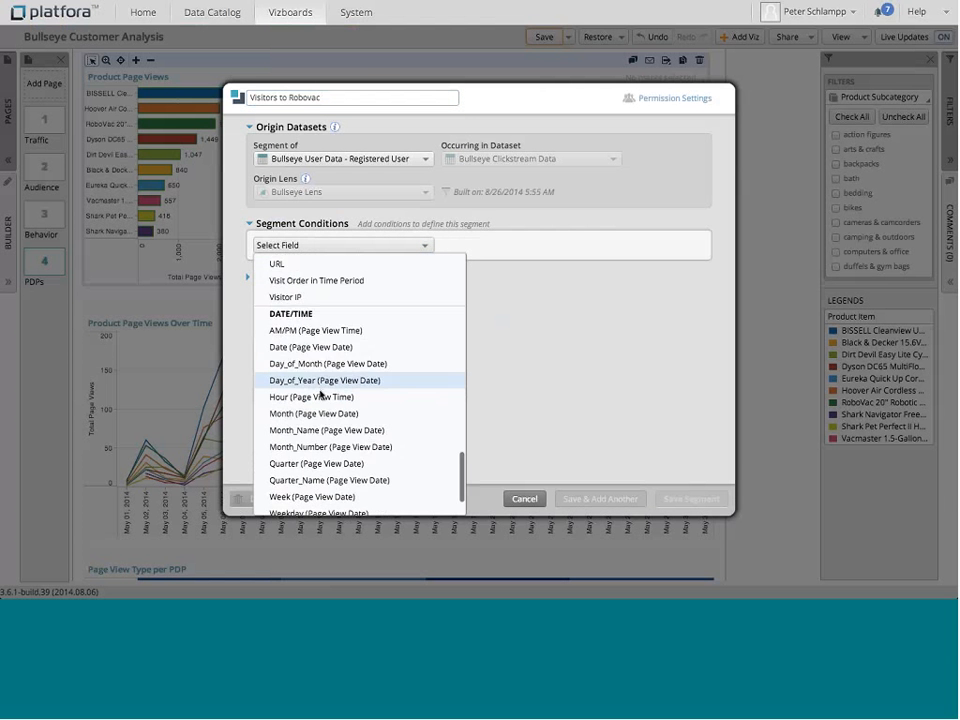
scroll(320, 395, up, 5)
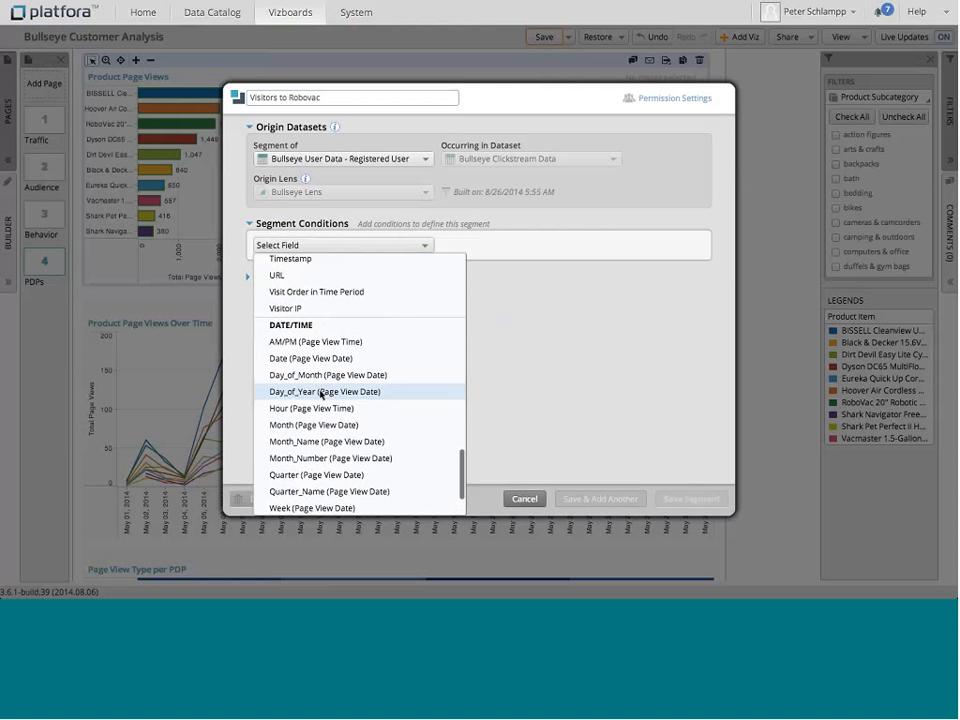
click(293, 347)
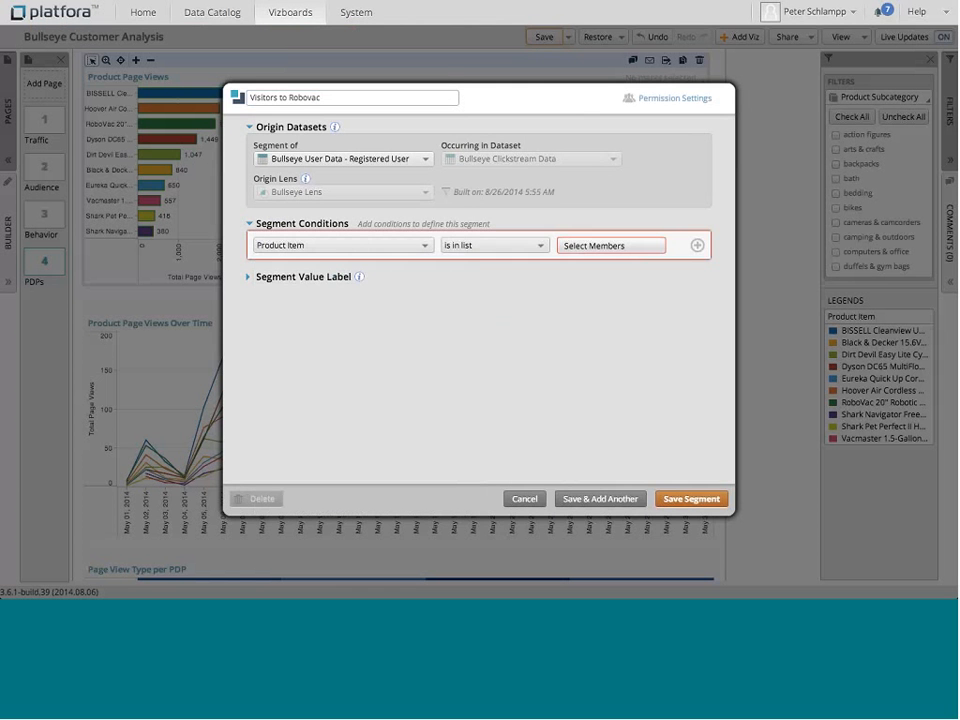
click(570, 248)
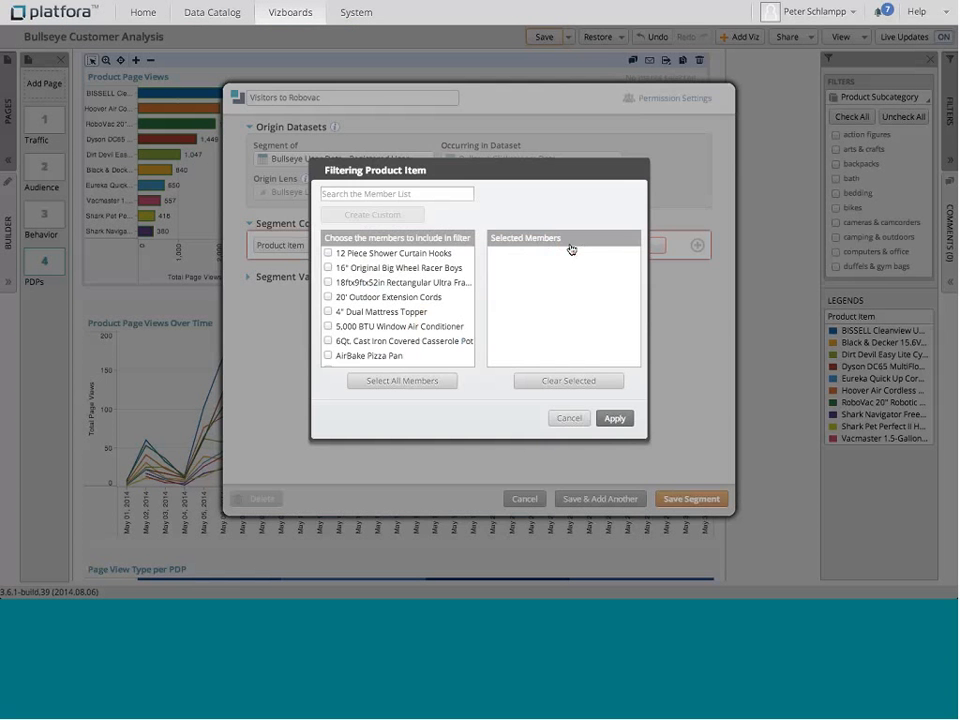
click(355, 195)
text(ro)
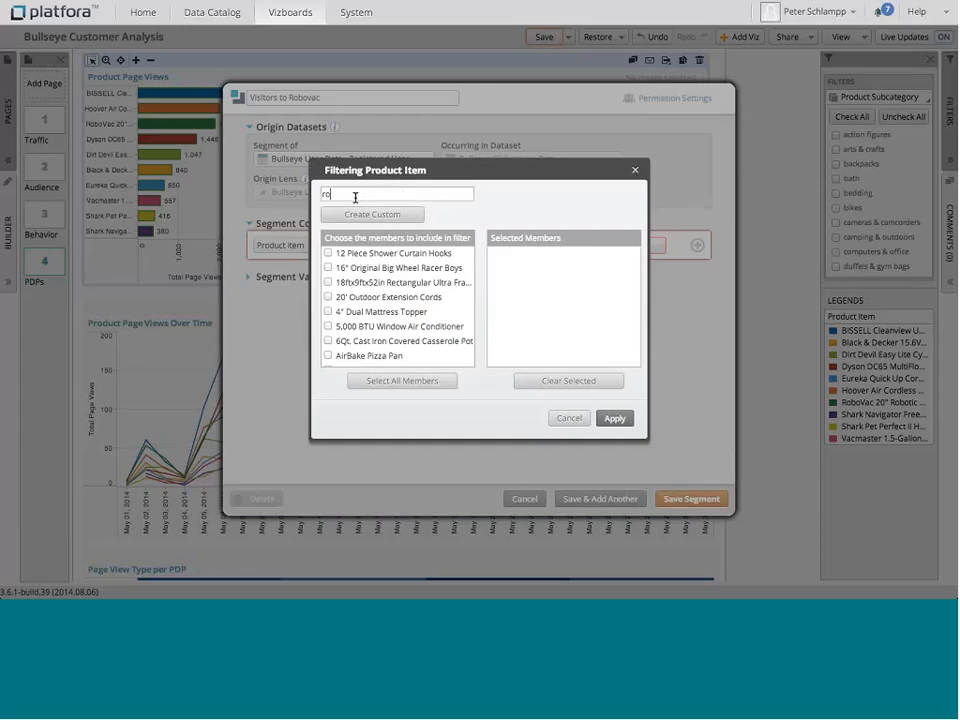
text(bovac)
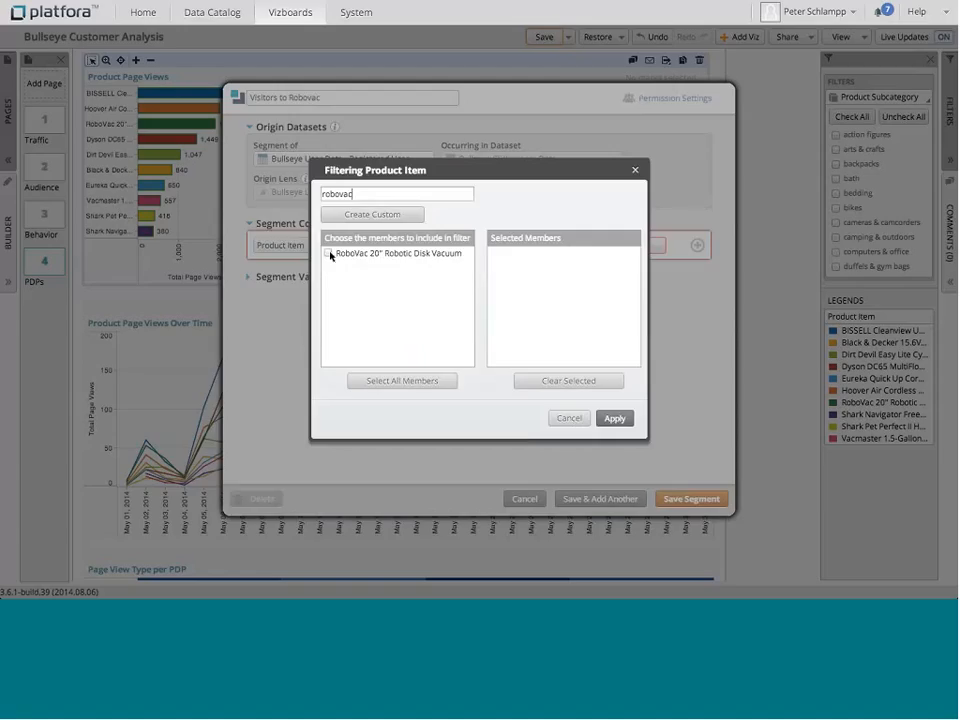
click(328, 254)
click(613, 418)
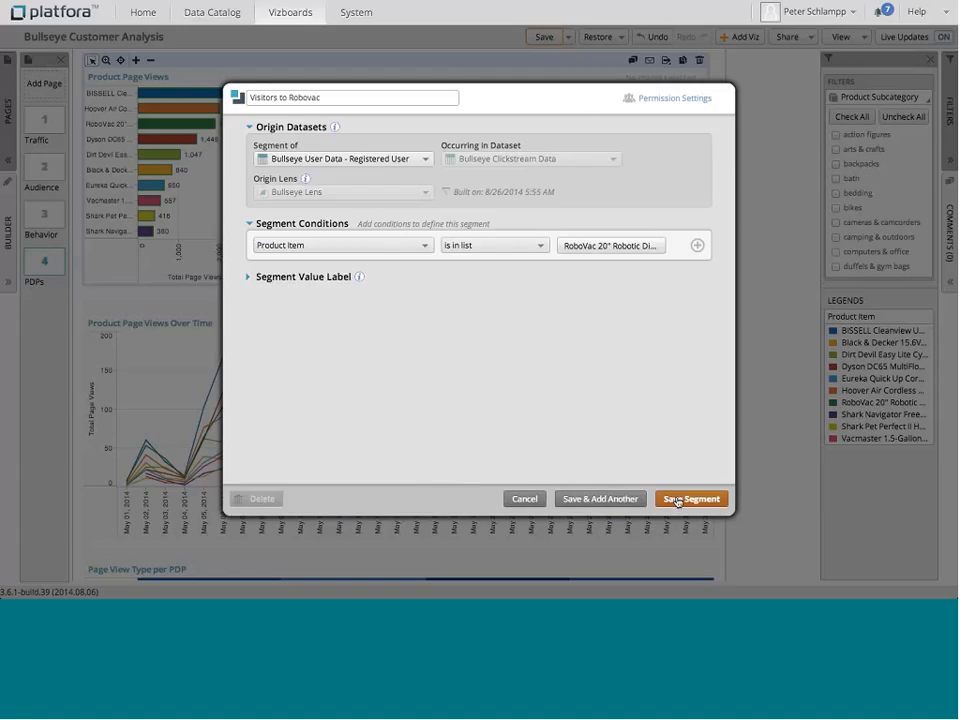
click(525, 499)
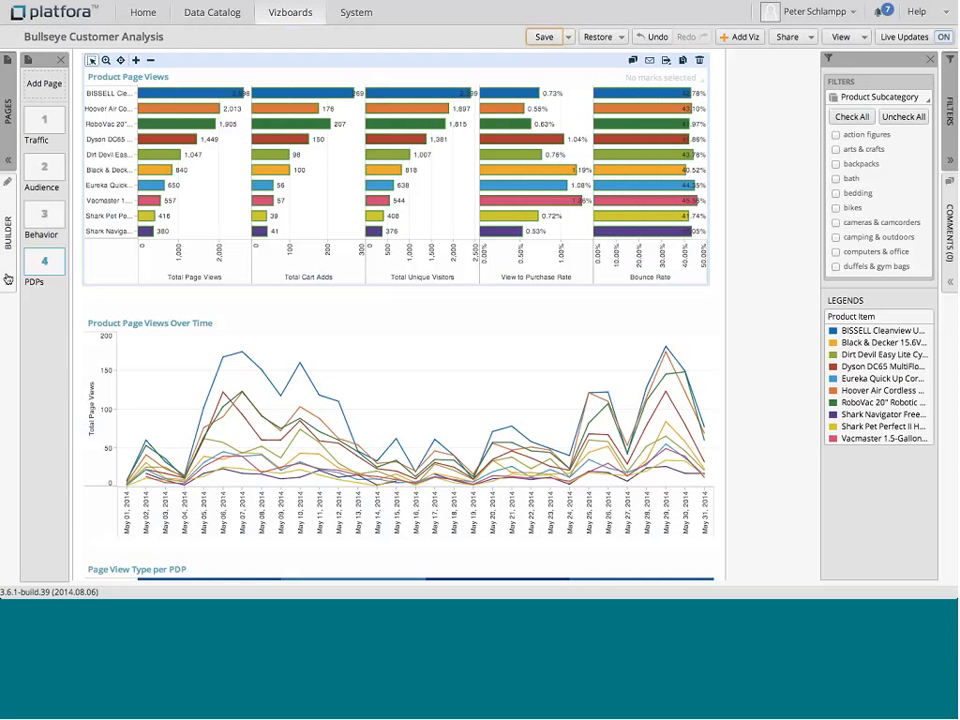
Step: Open the builder and browse the lens field list for the Product Page Views chart
click(8, 215)
scroll(62, 346, down, 15)
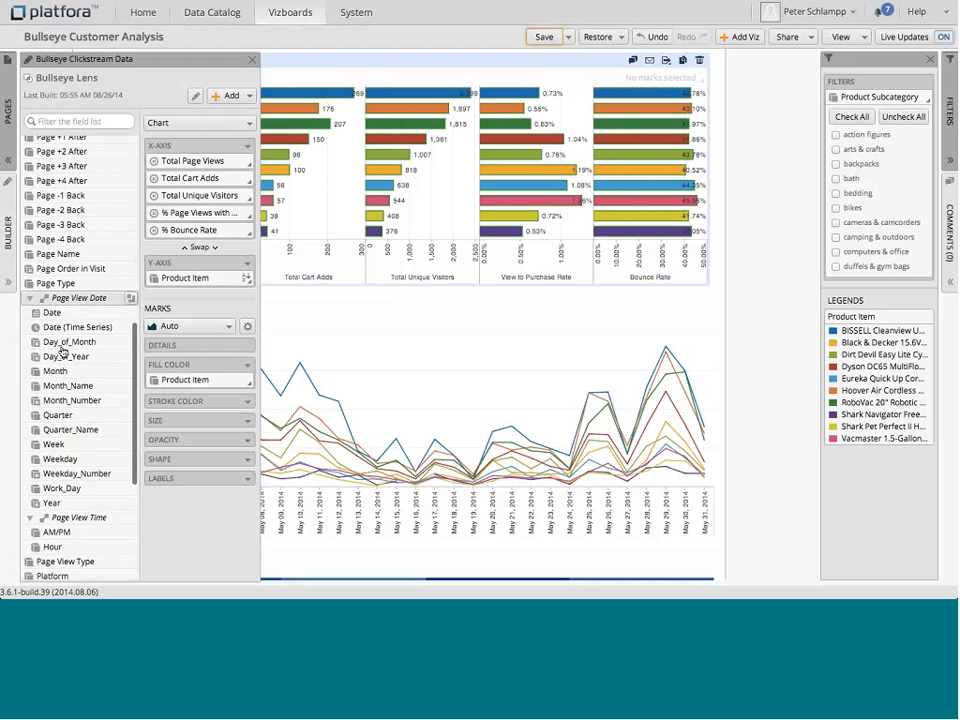
scroll(62, 346, down, 1)
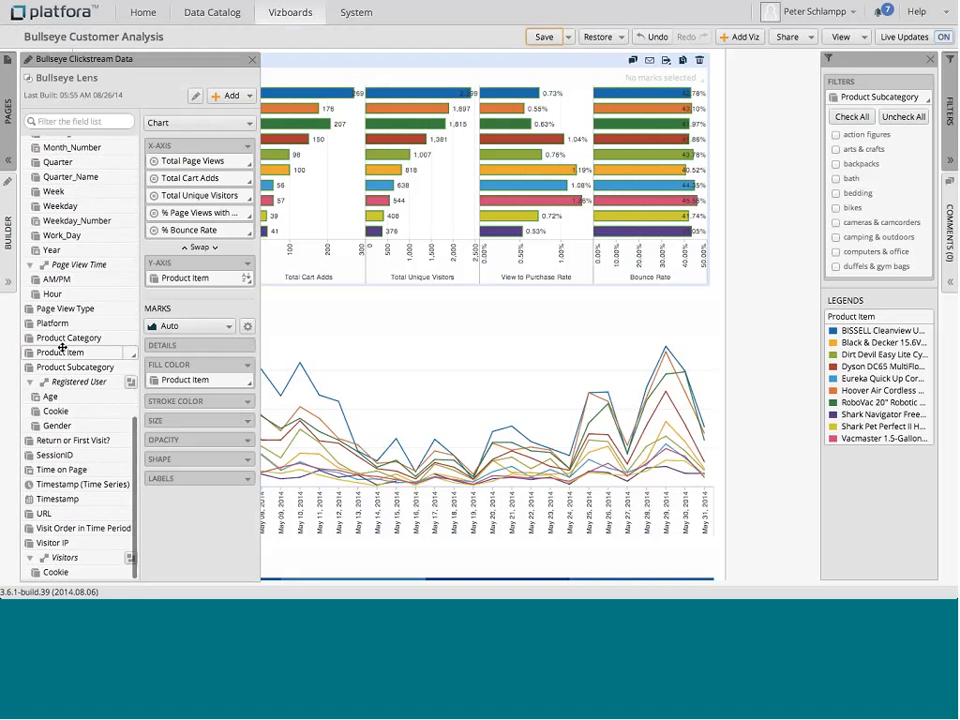
Step: Leave the vizboard for the Vizboards list, discarding unsaved changes
click(298, 14)
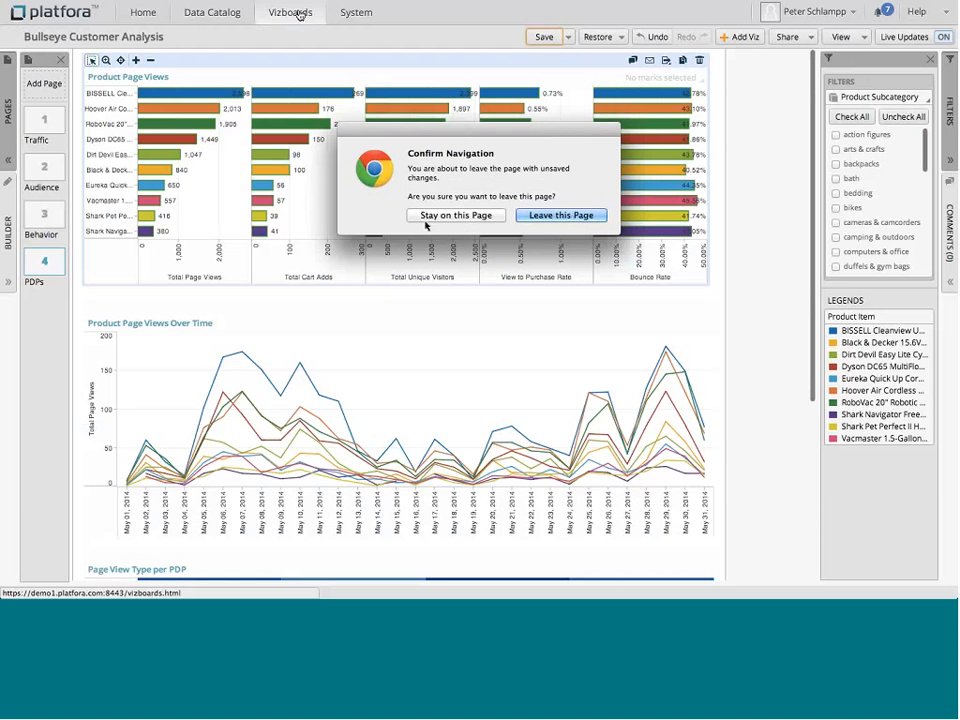
click(555, 215)
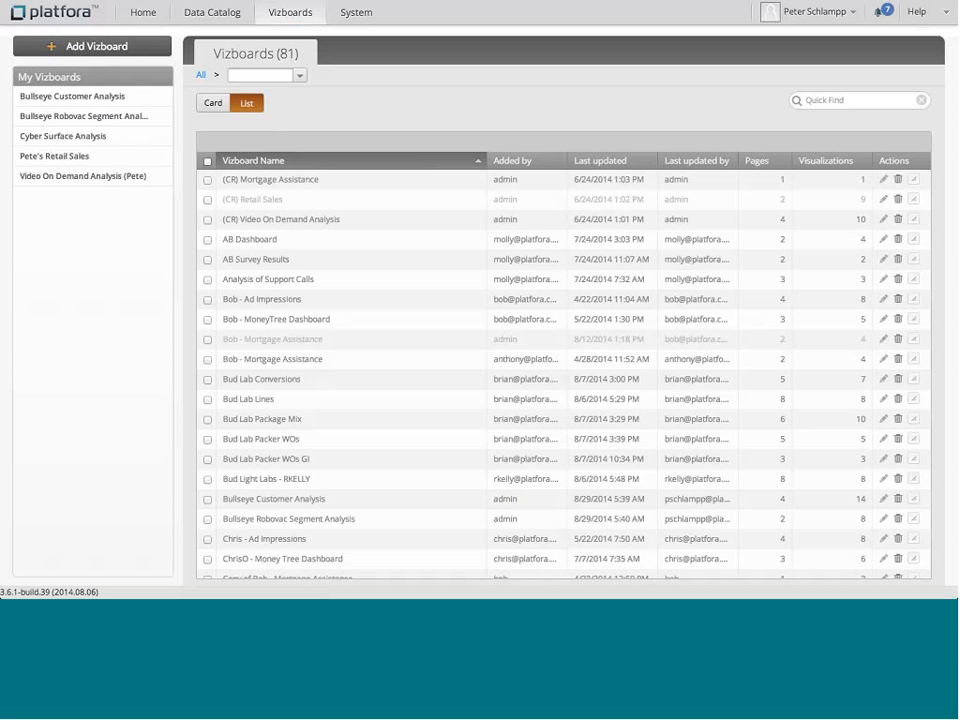
Step: Filter vizboards by the Bullseye Customer Analytics label and open Bullseye Robovac Segment Analysis
click(299, 75)
click(294, 124)
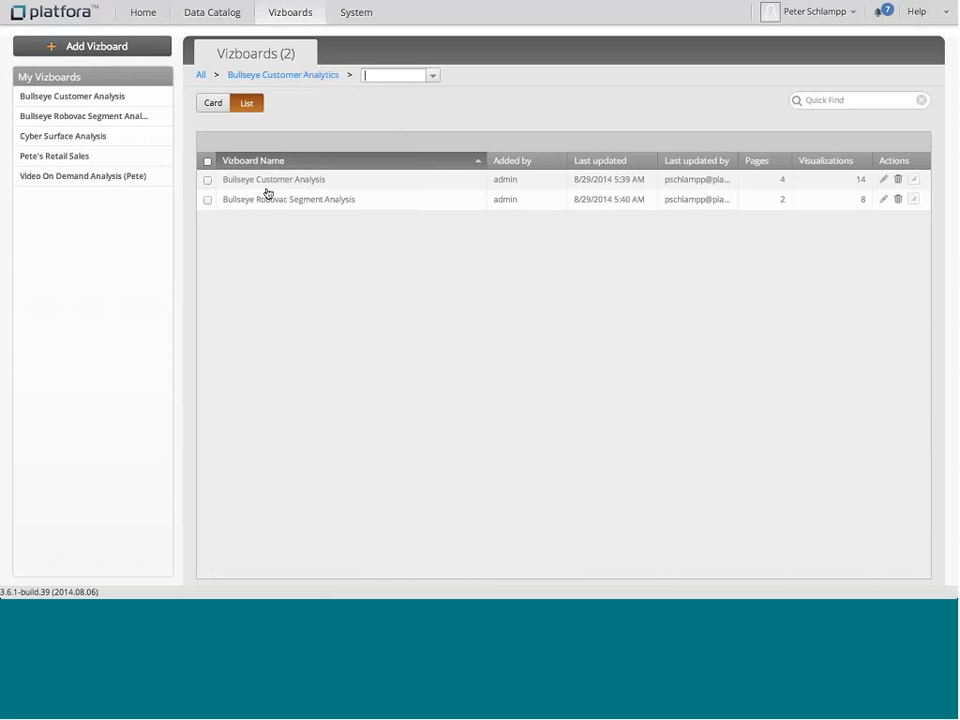
click(256, 208)
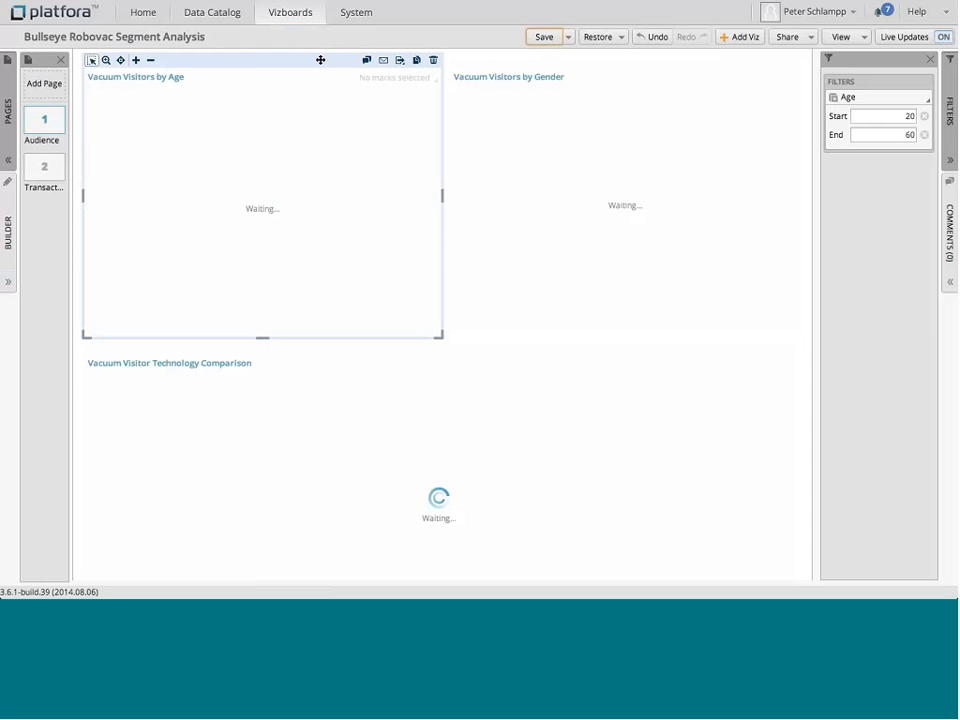
Step: Examine the segment fields in the builder and the values in the Vacuum Visitors by Age chart
mouse_move(8, 230)
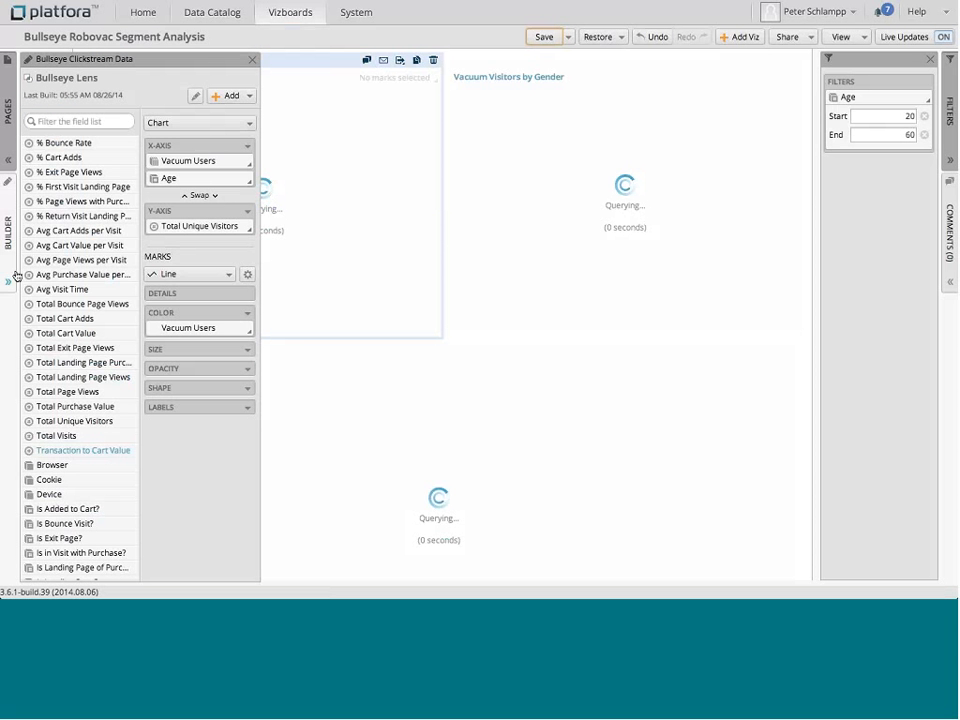
scroll(95, 330, down, 2)
scroll(95, 330, down, 15)
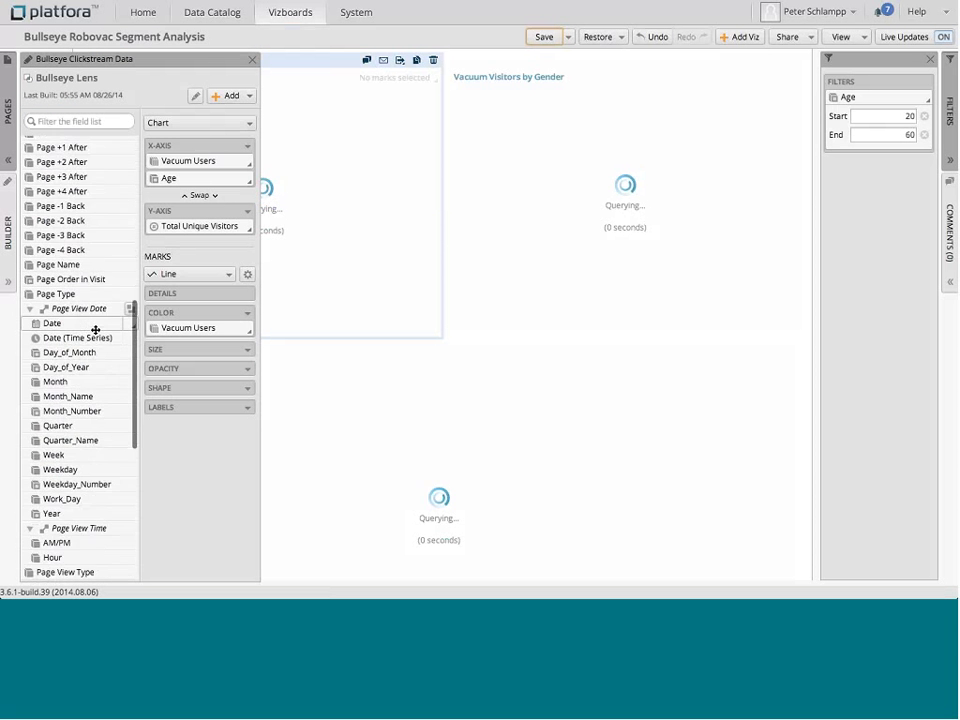
scroll(95, 330, down, 4)
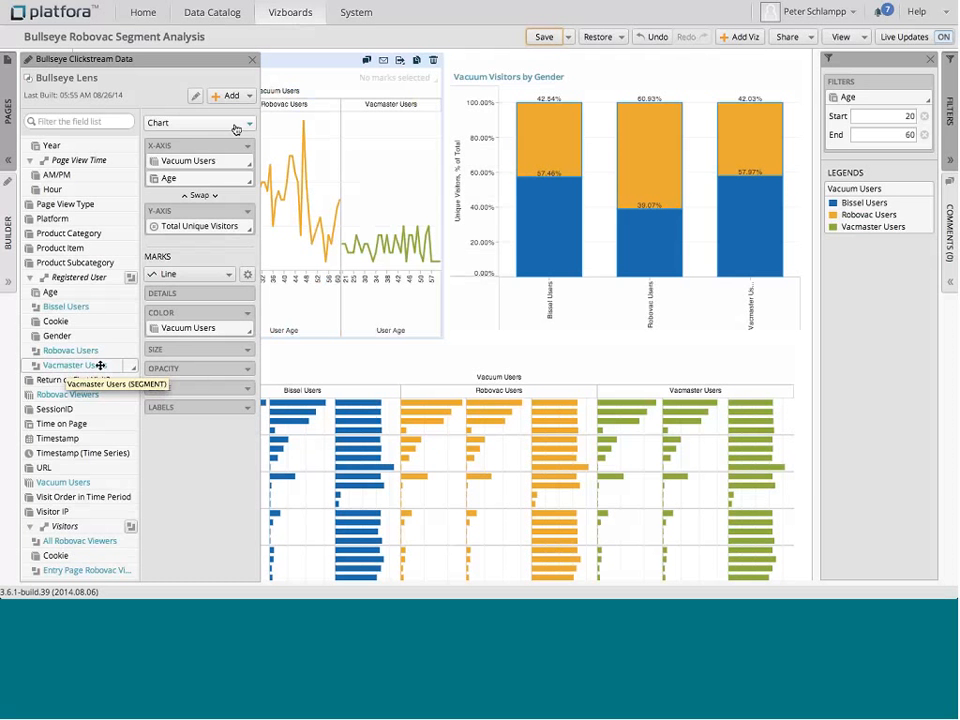
click(252, 60)
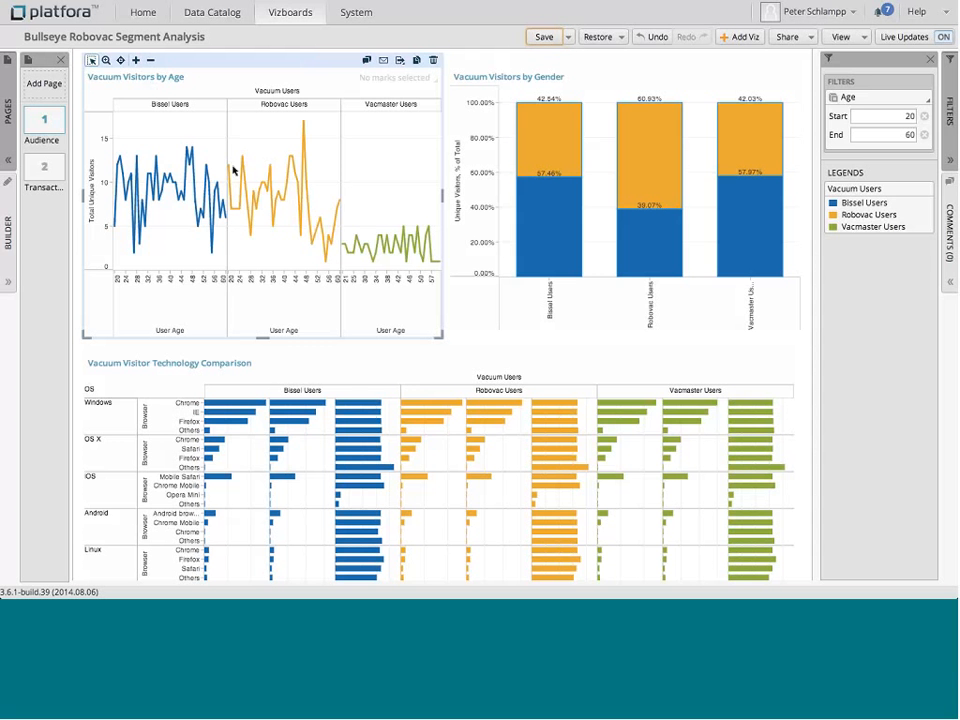
mouse_move(304, 122)
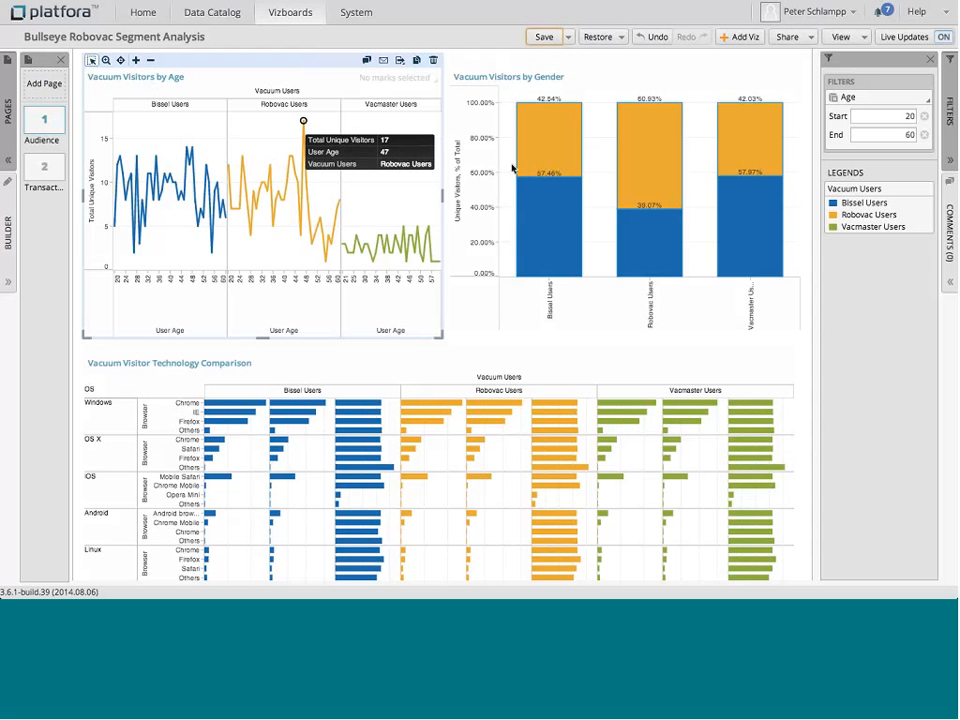
Step: Switch to the Transactivity page and examine the bubbles in the Transactivity by Product Category chart
mouse_move(589, 171)
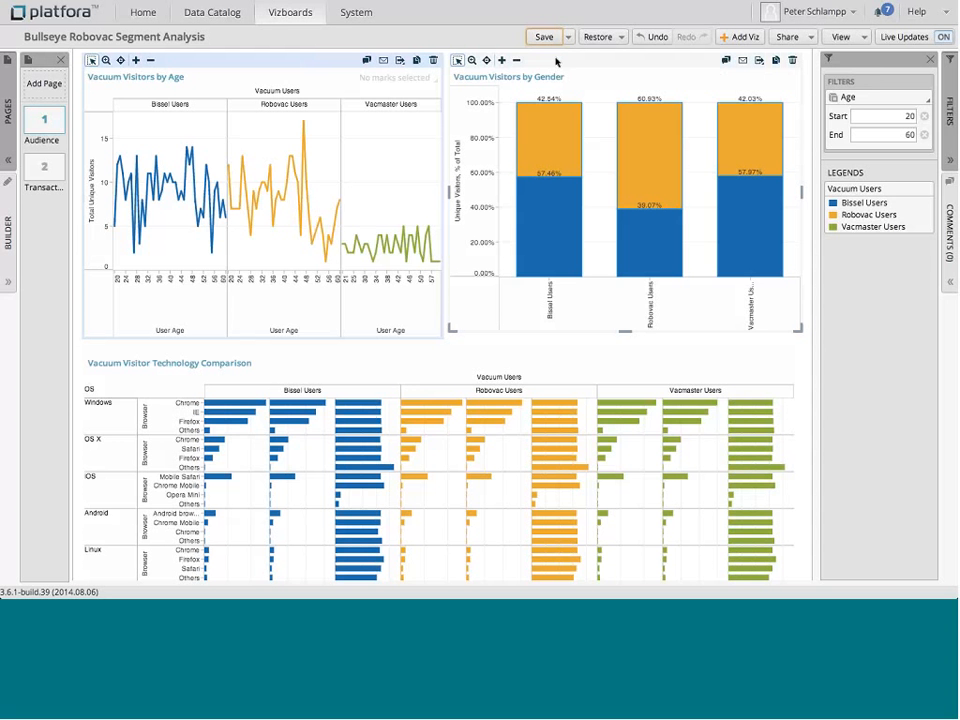
mouse_move(636, 145)
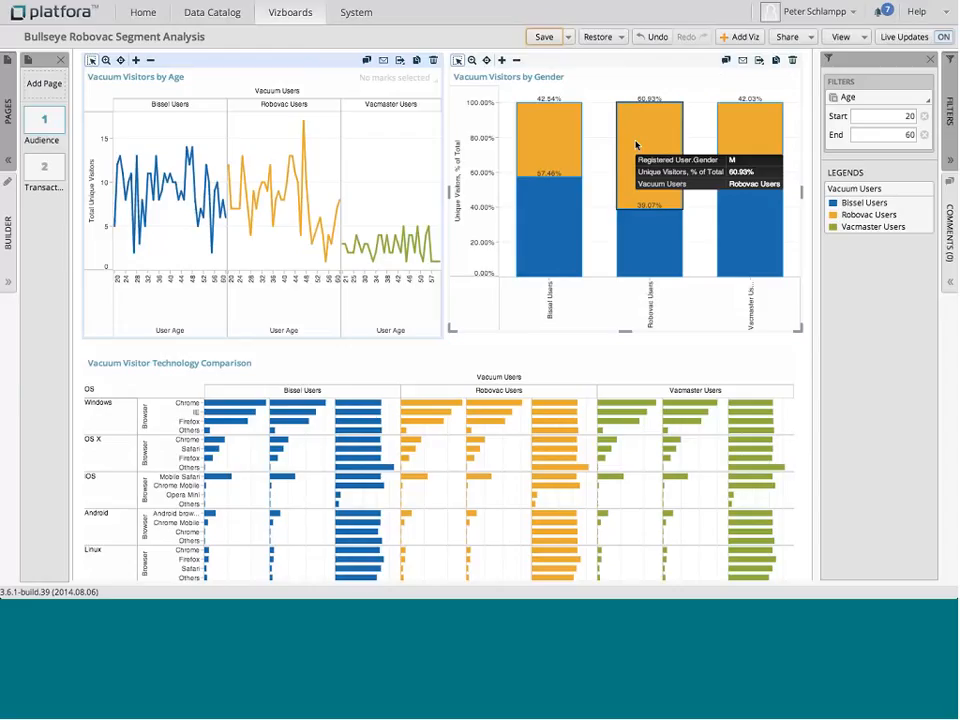
click(50, 167)
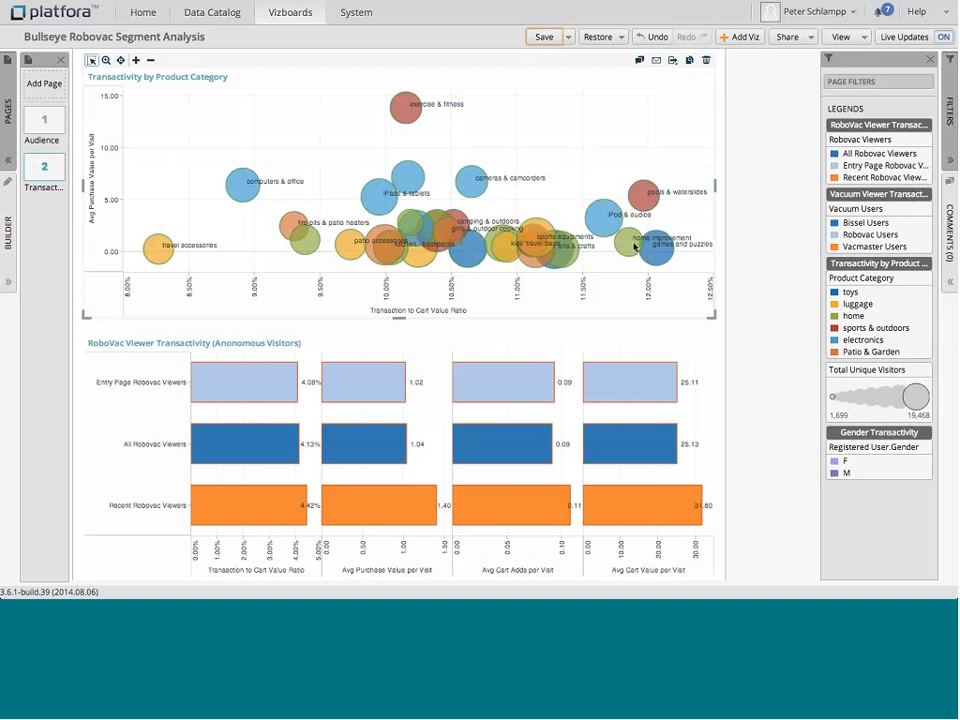
mouse_move(665, 250)
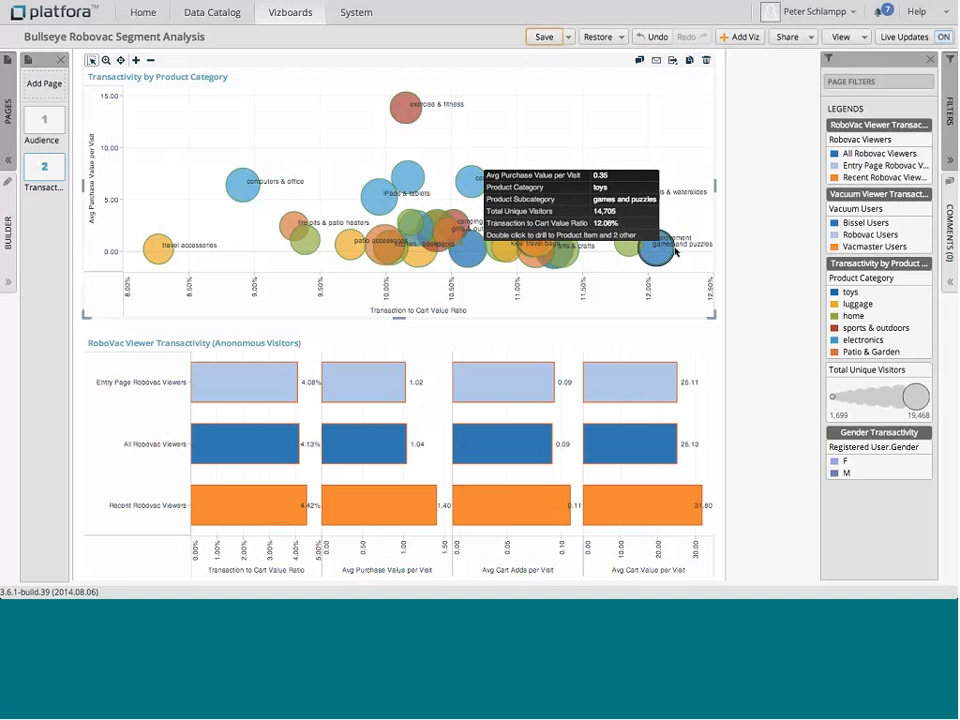
mouse_move(404, 104)
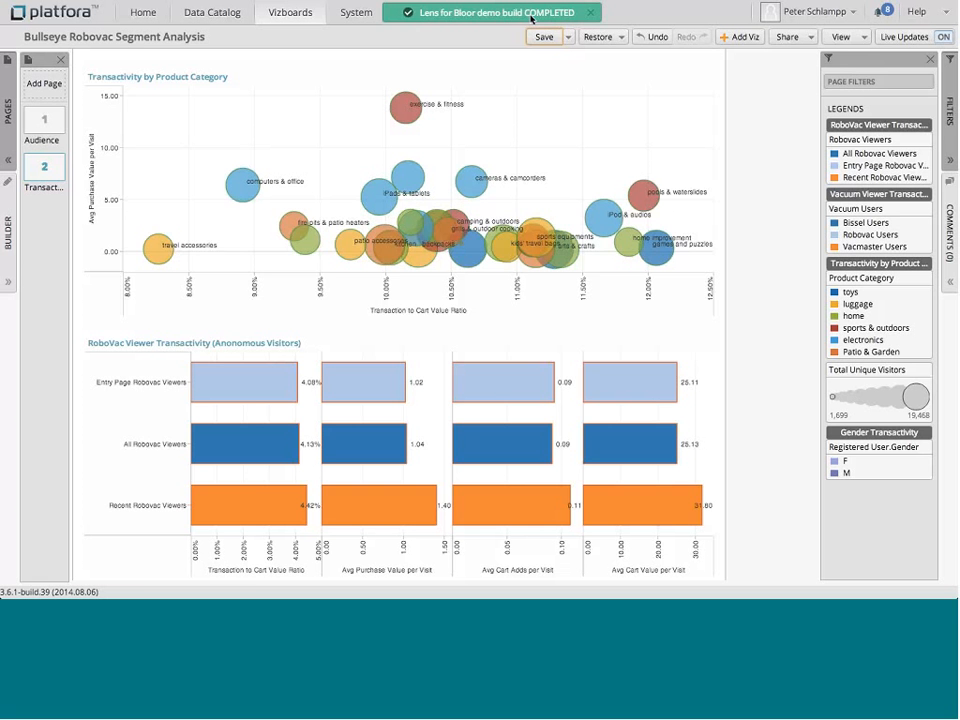
mouse_move(204, 124)
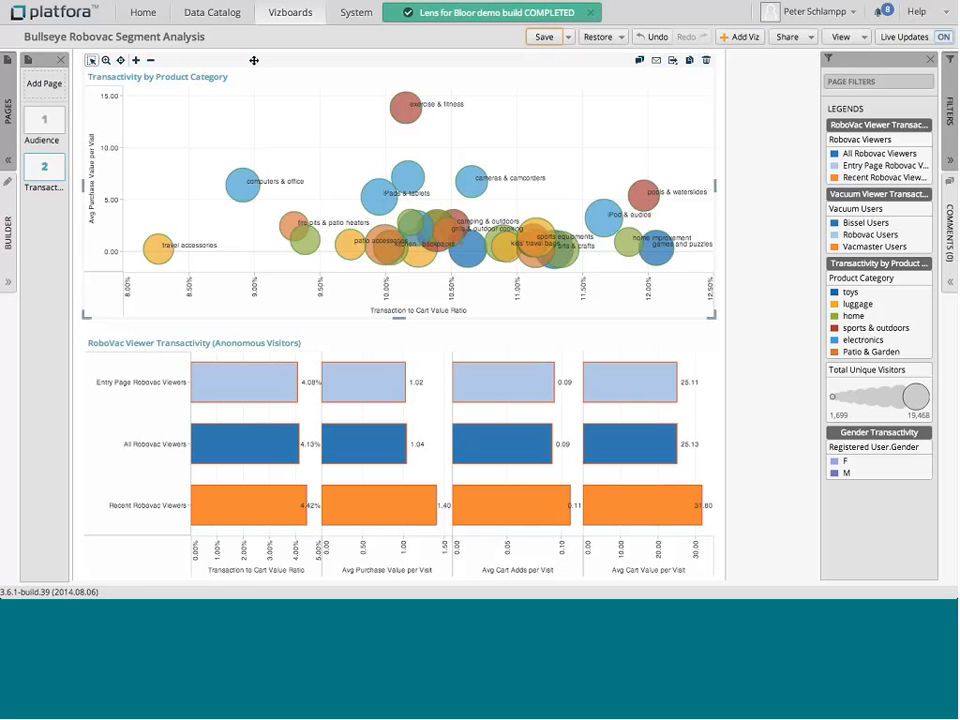
Step: Select the Transactivity by Product Category chart and open its builder panel
click(8, 250)
click(252, 60)
click(330, 64)
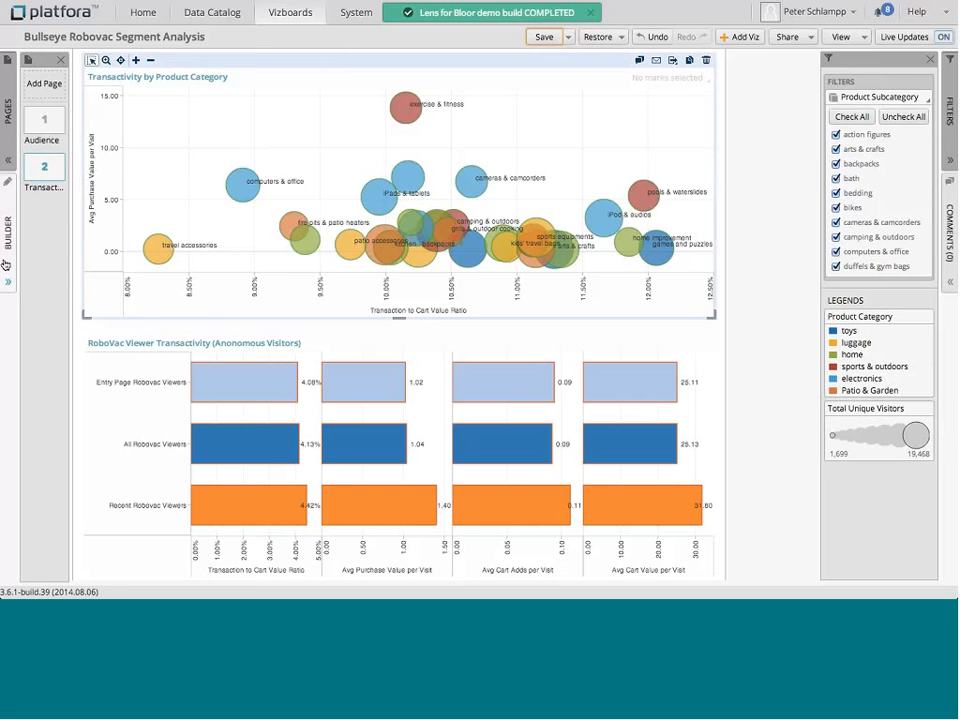
click(6, 265)
click(246, 96)
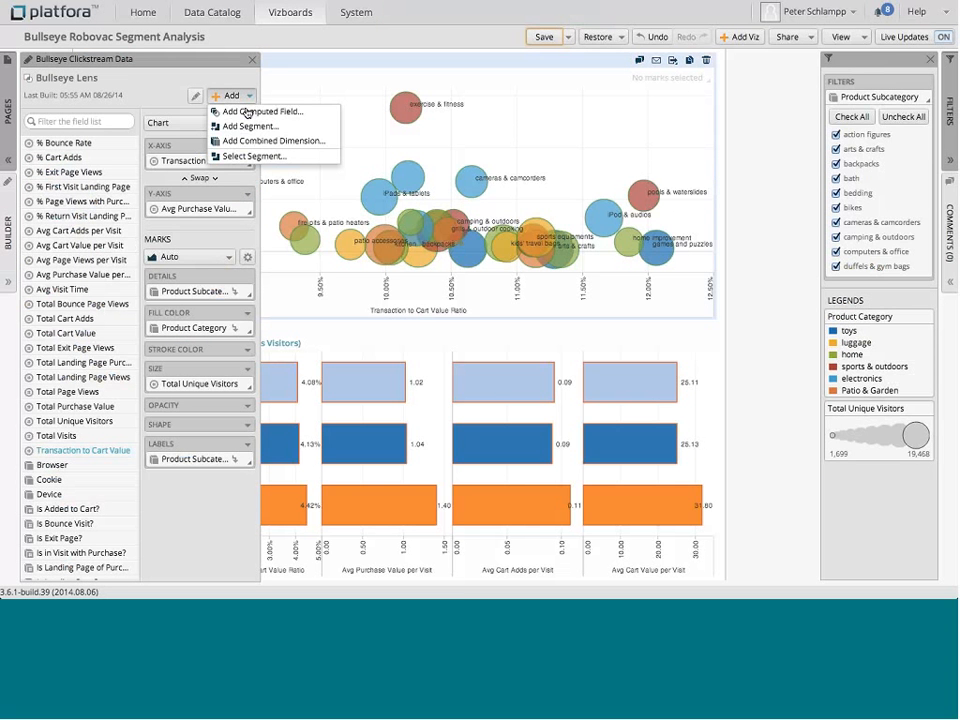
click(246, 113)
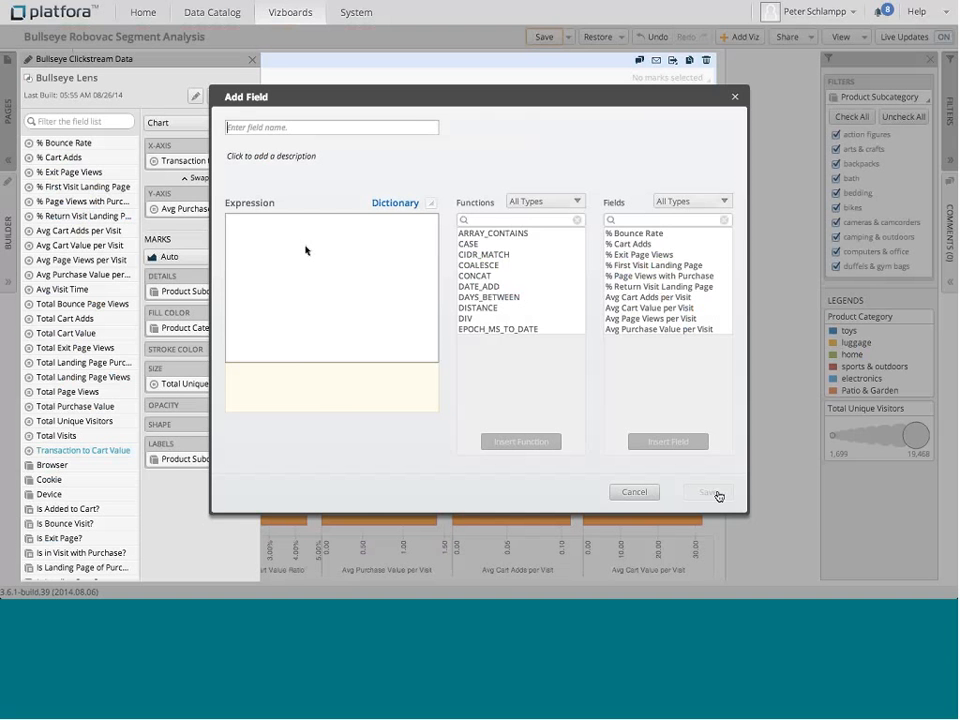
click(637, 493)
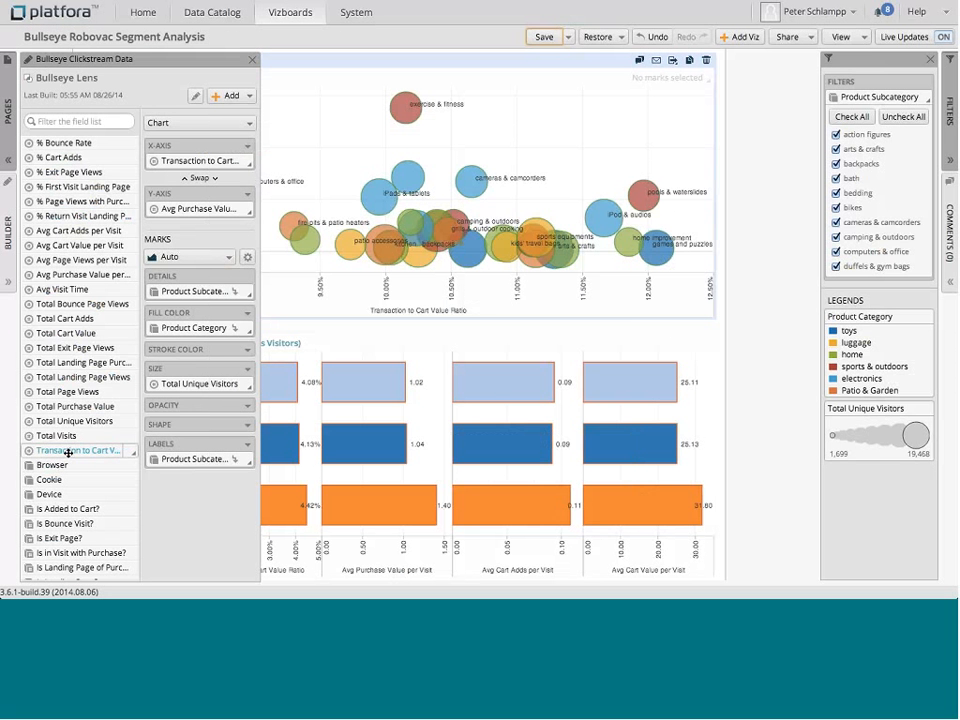
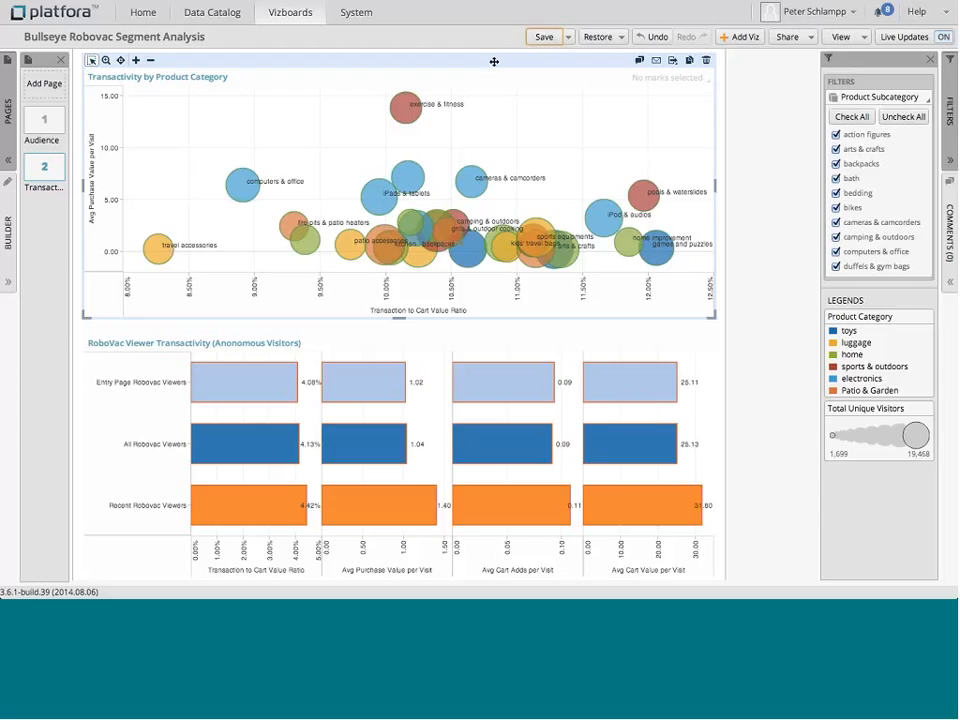
Step: Inspect the details of the exercise & fitness bubble in the Transactivity by Product Category chart
mouse_move(412, 102)
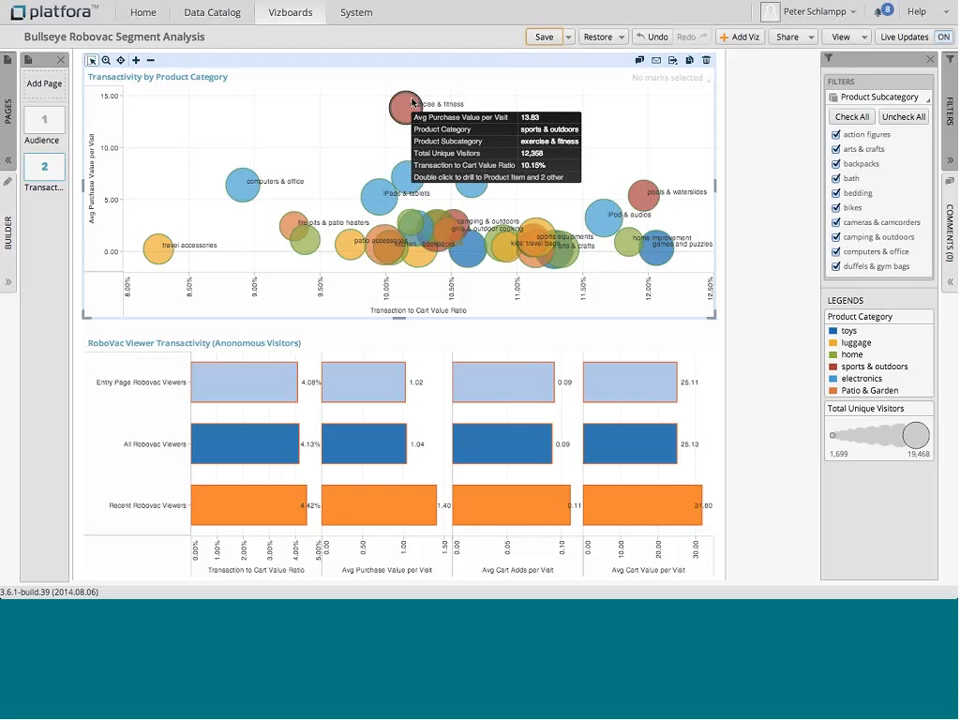